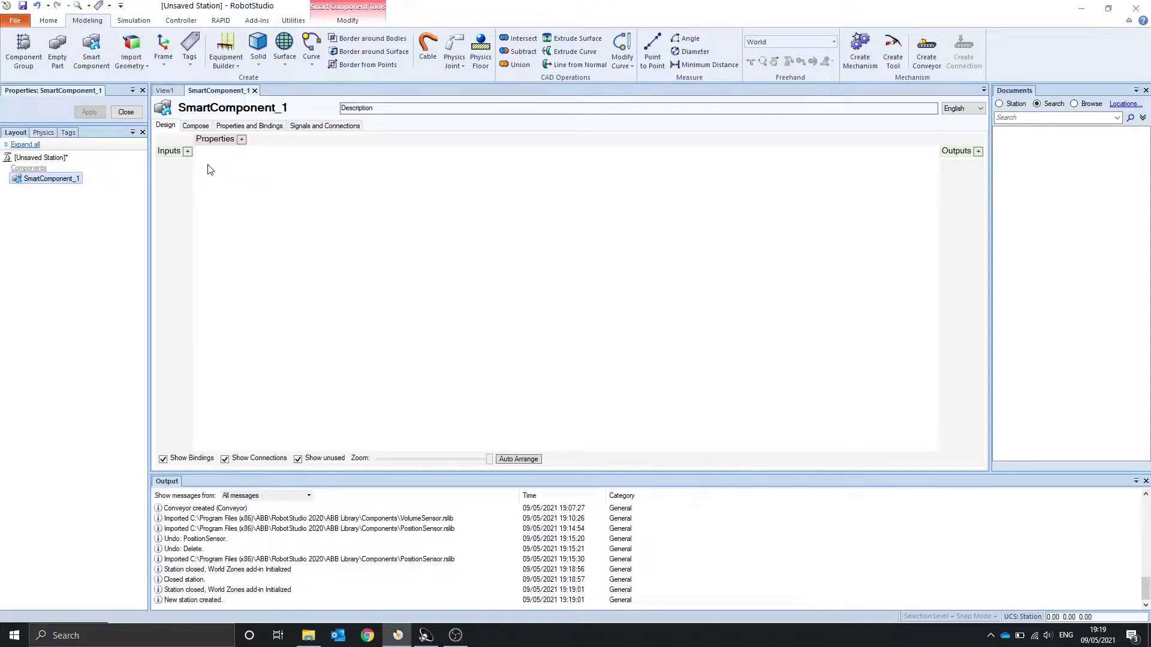
# - Add a PlaneSensor from the Sensors menu of SmartComponent_1's Design canvas
pyautogui.rightClick(208, 166)
pyautogui.moveTo(285, 389)
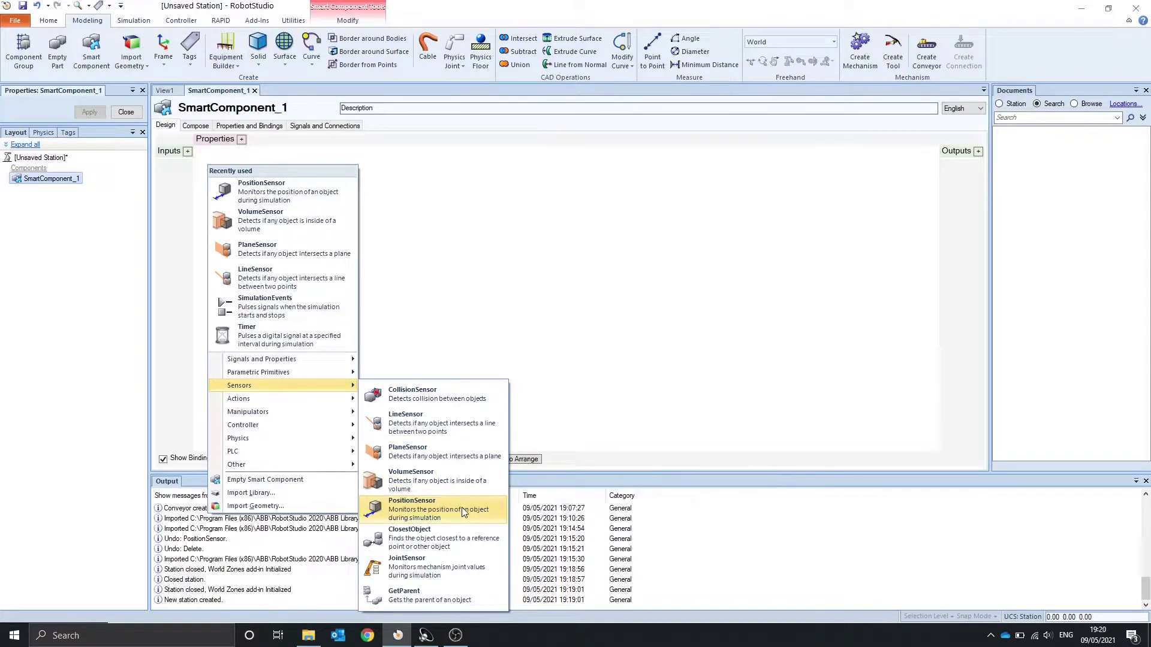
pyautogui.click(452, 456)
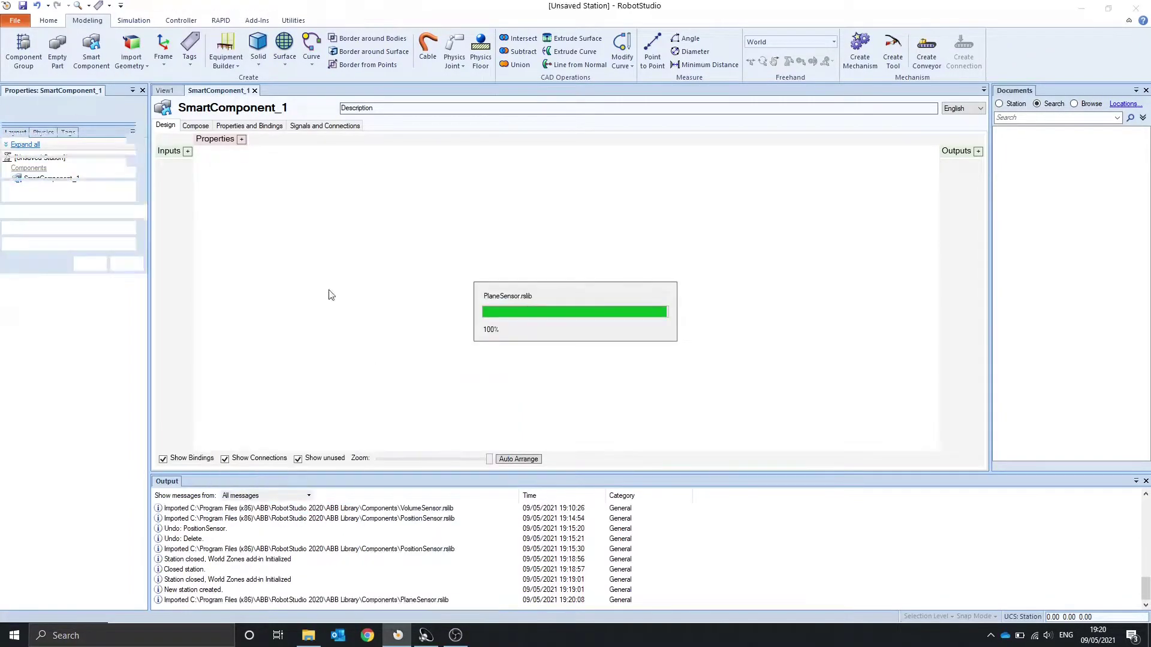
# - Switch to View1 and orbit around the plane sensor, belt conveyor and box
pyautogui.click(160, 91)
pyautogui.scroll(5, 609, 323)
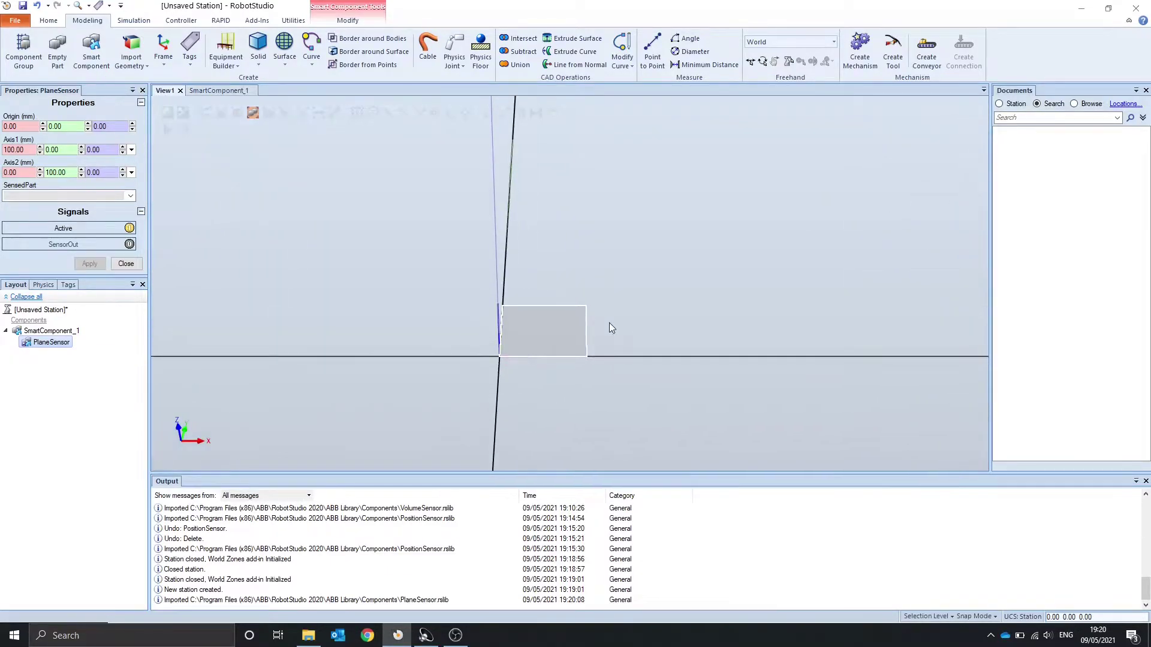
pyautogui.keyDown('ctrl'); pyautogui.keyDown('shift'); pyautogui.moveTo(609, 323); pyautogui.dragTo(516, 365); pyautogui.keyUp('shift'); pyautogui.keyUp('ctrl')
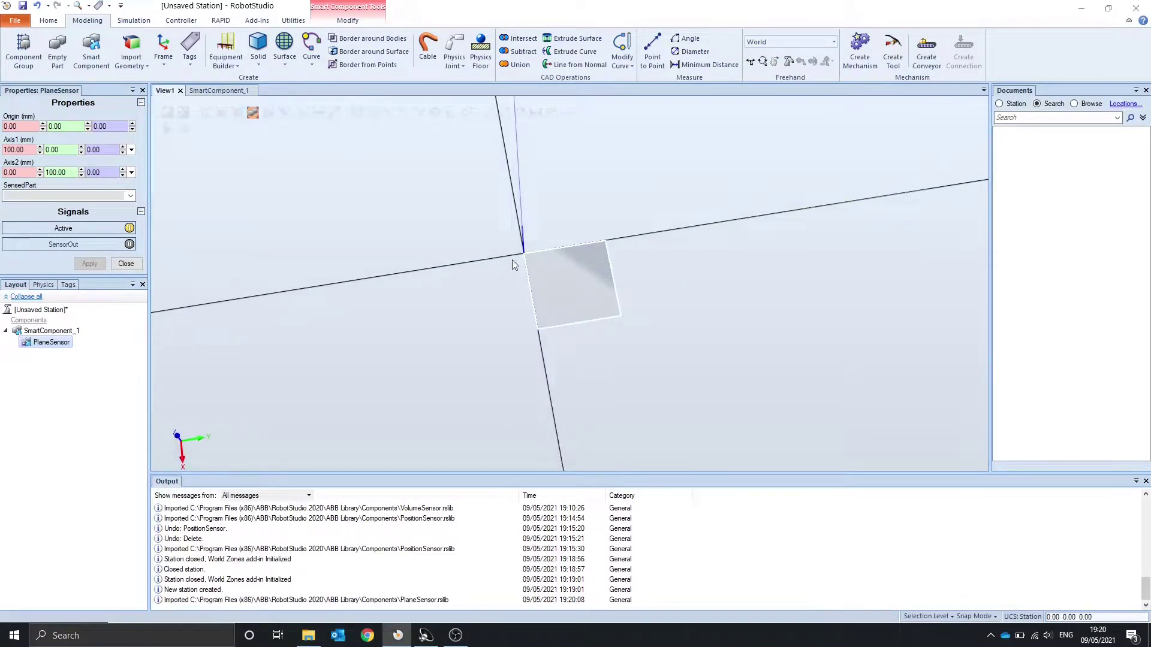
pyautogui.keyDown('ctrl'); pyautogui.keyDown('shift'); pyautogui.moveTo(592, 259); pyautogui.dragTo(549, 247); pyautogui.keyUp('shift'); pyautogui.keyUp('ctrl')
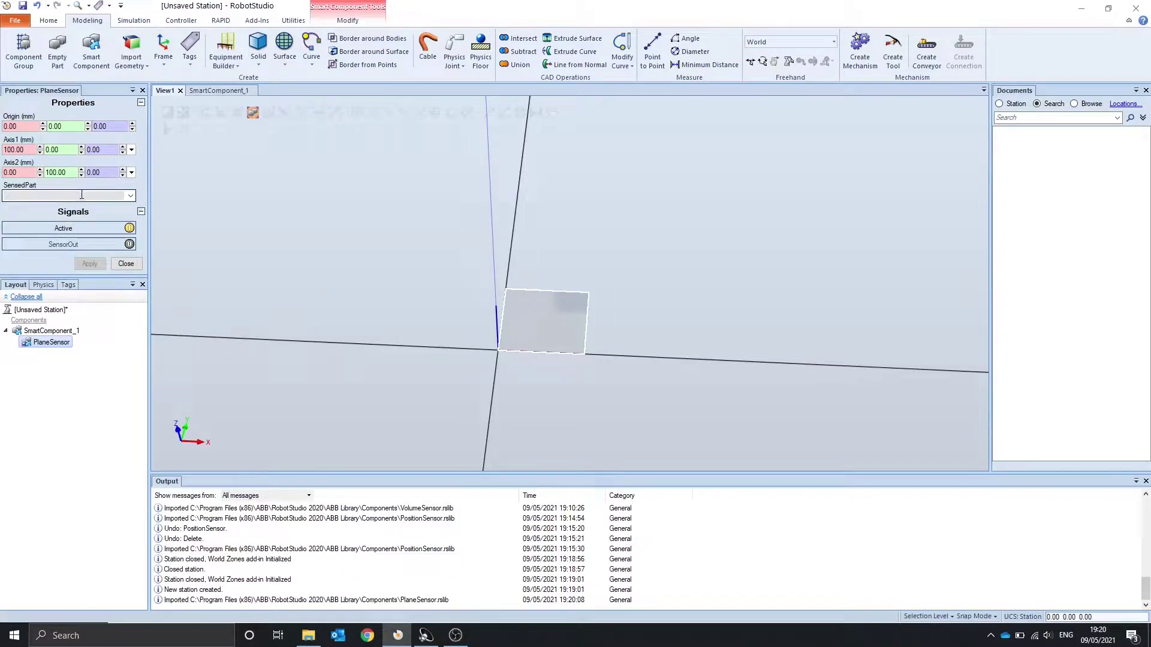
pyautogui.keyDown('ctrl'); pyautogui.keyDown('shift'); pyautogui.moveTo(547, 308); pyautogui.dragTo(300, 215); pyautogui.keyUp('shift'); pyautogui.keyUp('ctrl')
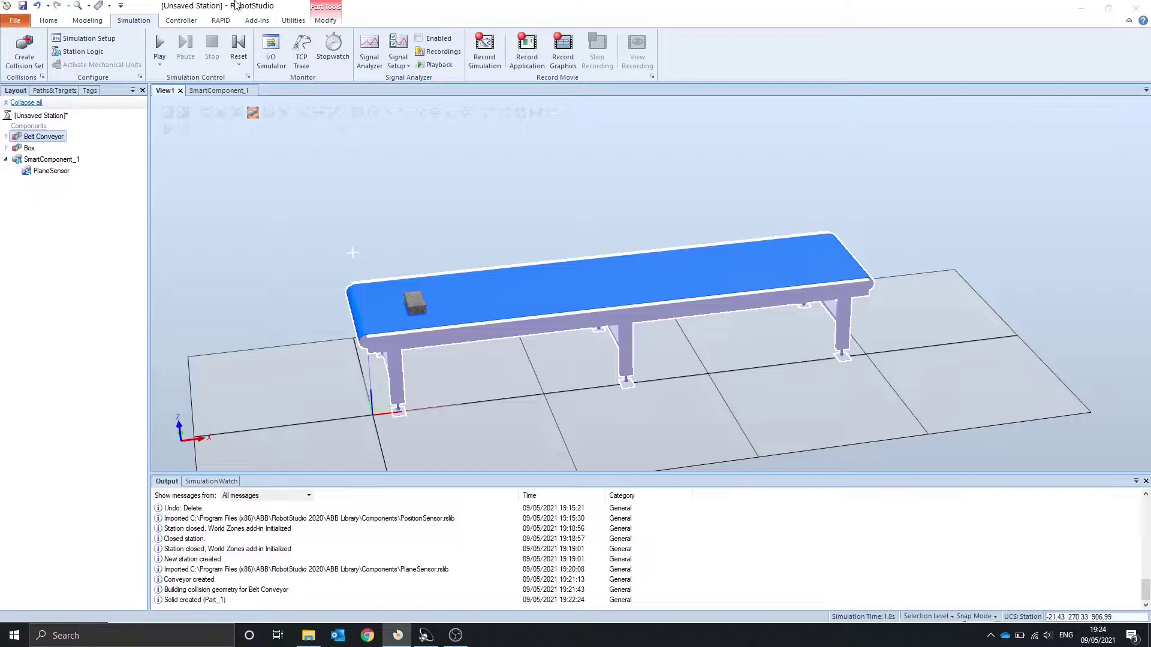
# - Play the simulation, watch the box drop off the belt end, and stop at 12.3 s
pyautogui.click(158, 48)
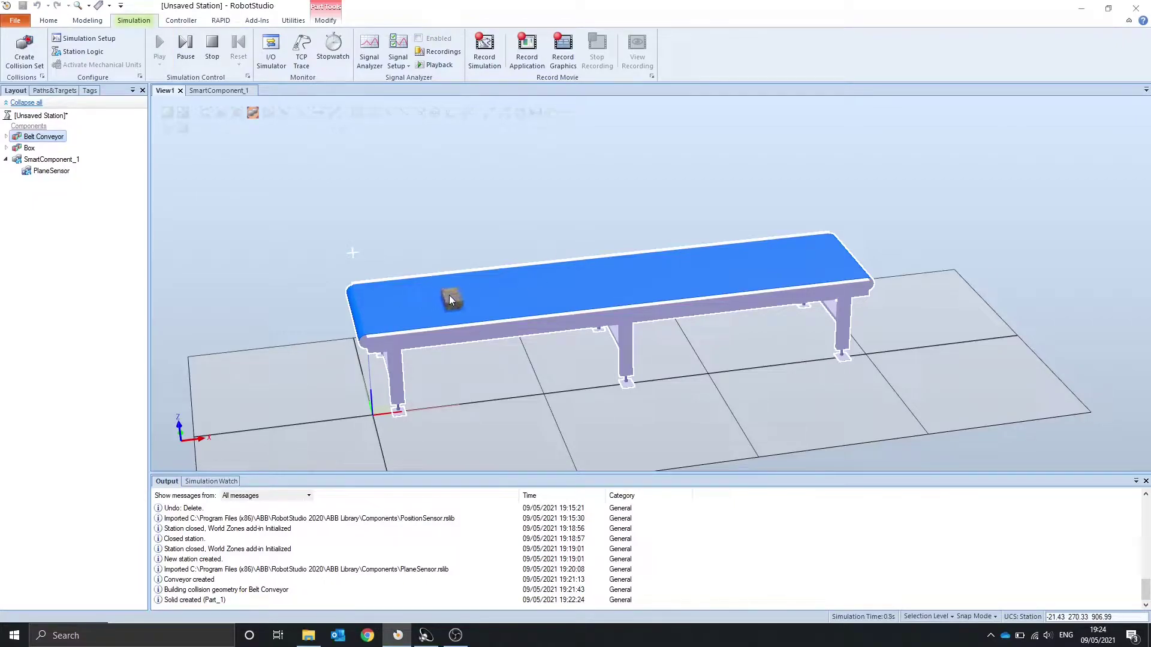
pyautogui.moveTo(598, 271)
pyautogui.keyDown('ctrl'); pyautogui.keyDown('shift'); pyautogui.mouseDown()
pyautogui.moveTo(592, 252)
pyautogui.moveTo(609, 288)
pyautogui.mouseUp(); pyautogui.keyUp('shift'); pyautogui.keyUp('ctrl')
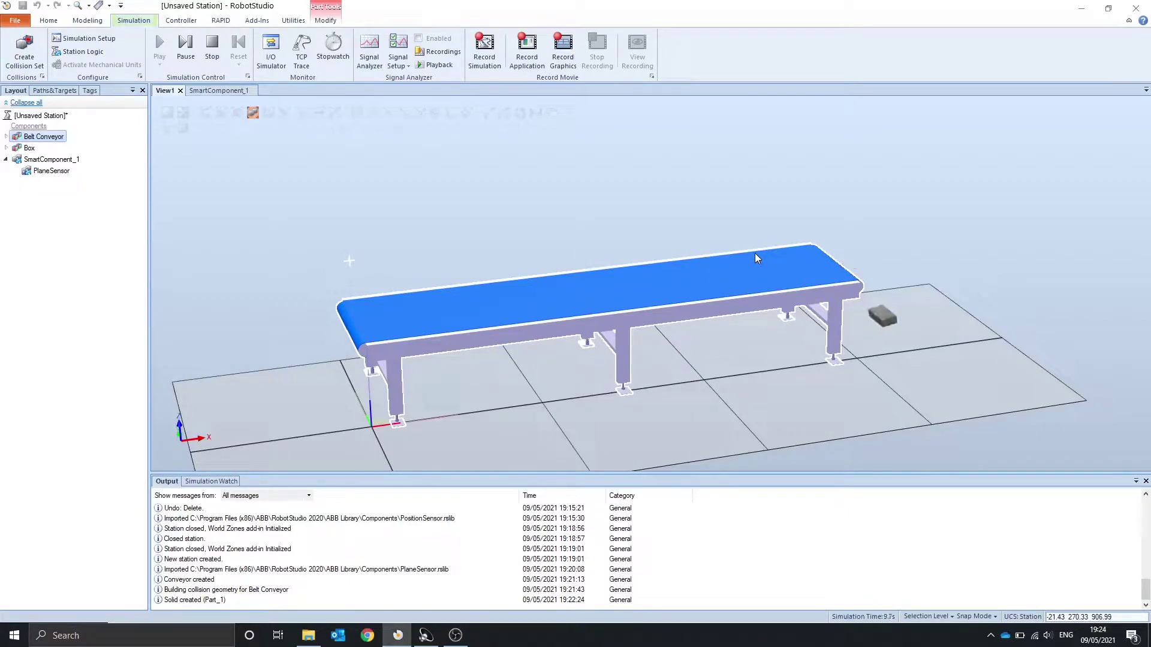
pyautogui.click(213, 46)
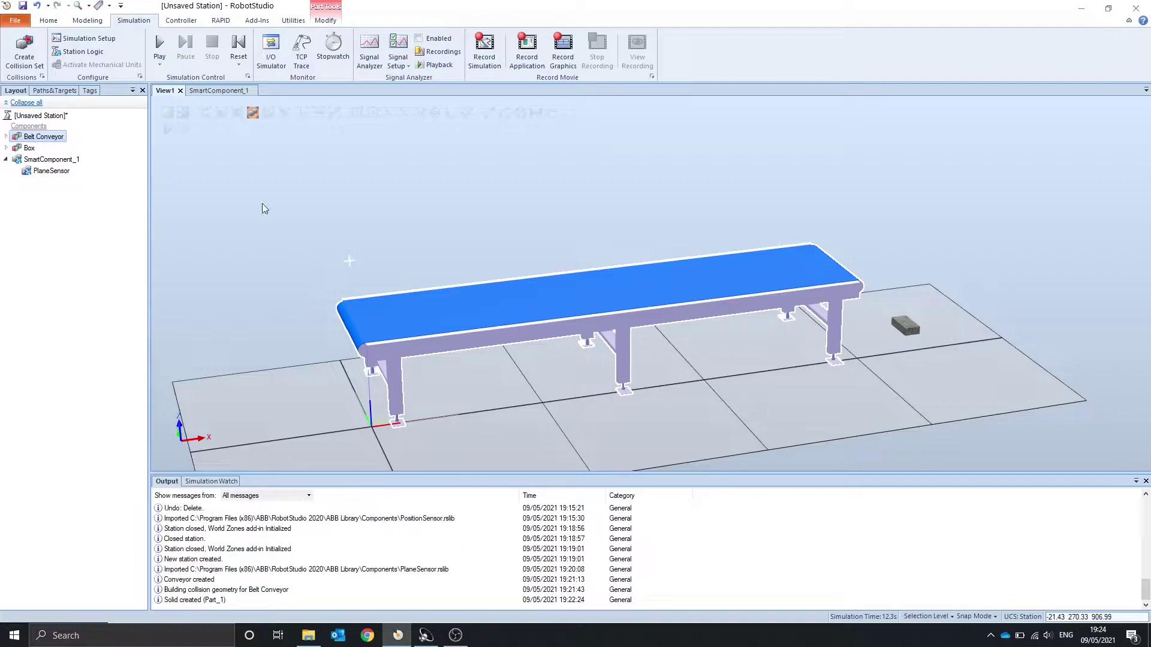
# - Freehand-move the PlaneSensor up, along and onto the belt surface at the conveyor's far end
pyautogui.click(53, 174)
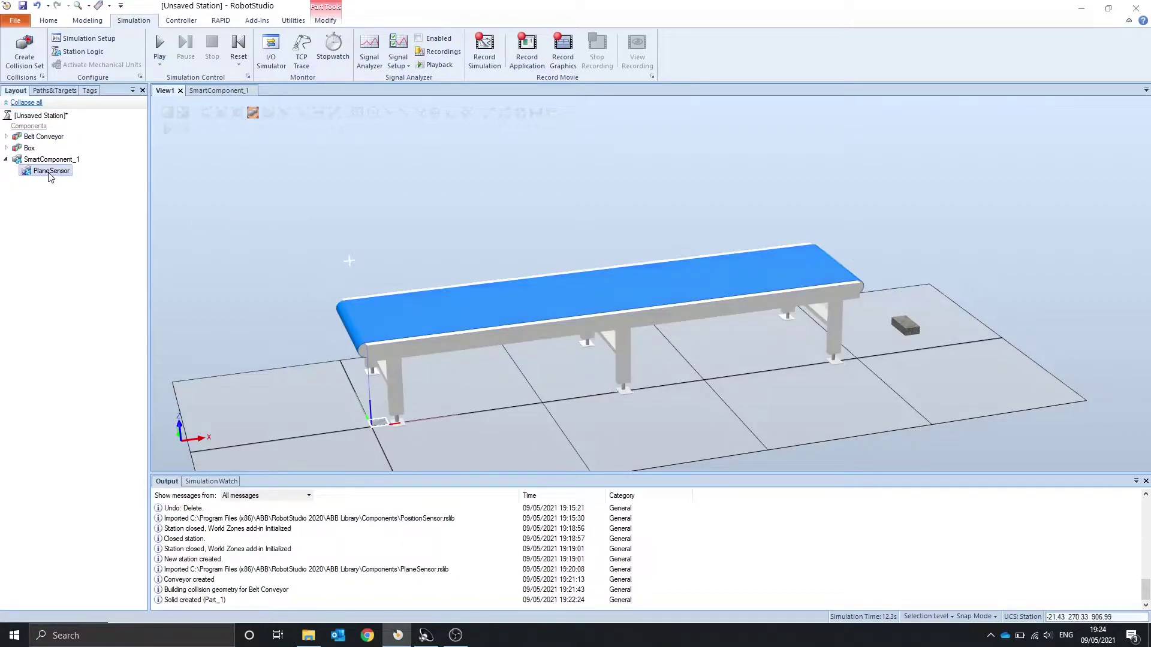
pyautogui.click(48, 19)
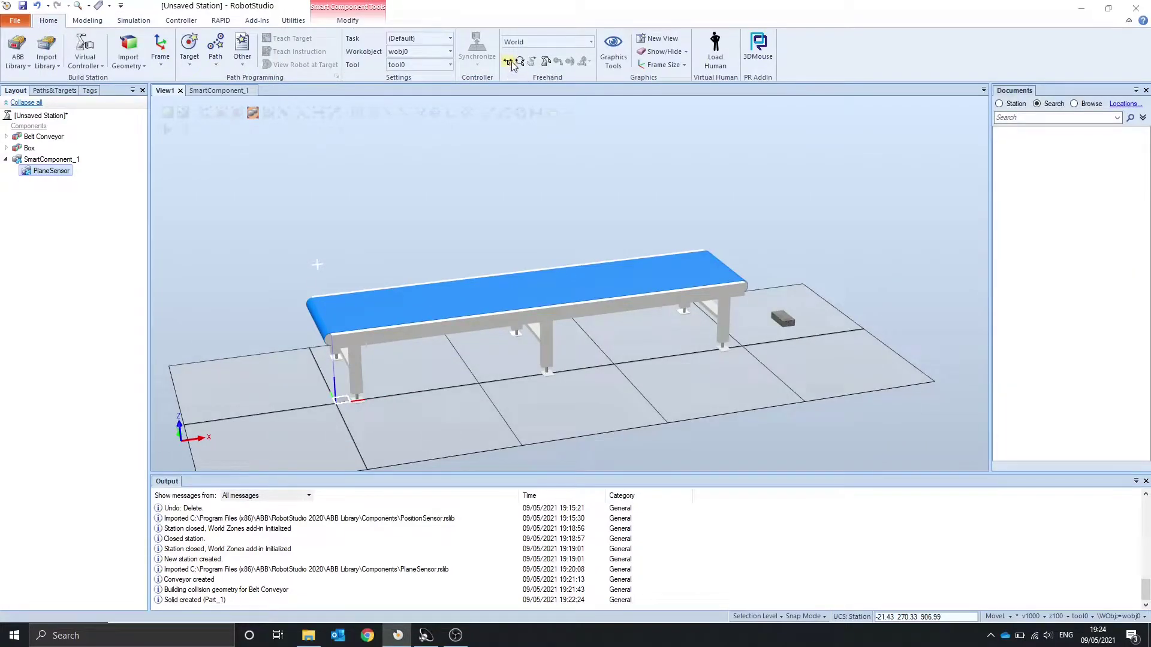
pyautogui.click(508, 62)
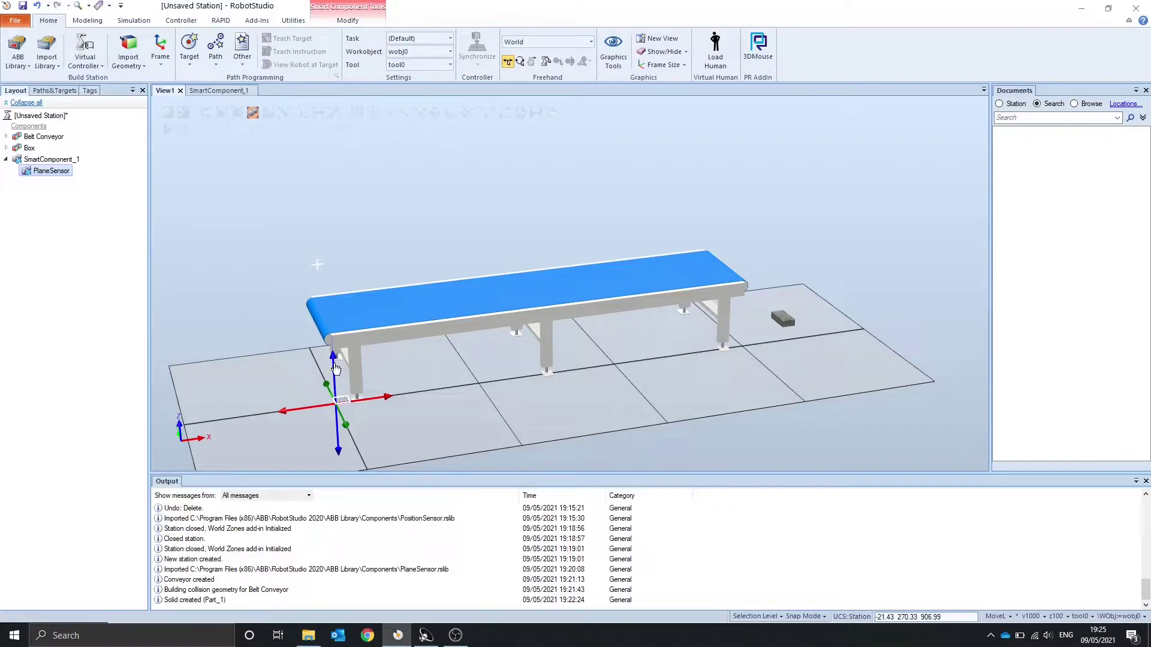
pyautogui.moveTo(337, 367); pyautogui.dragTo(334, 285)
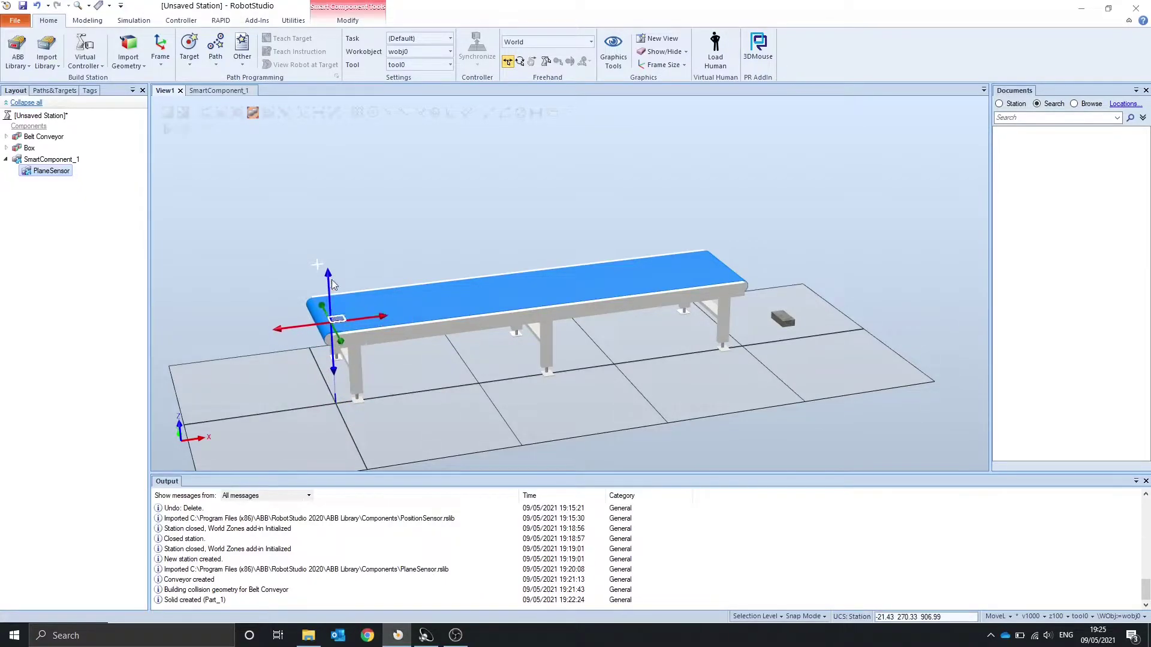
pyautogui.moveTo(383, 318); pyautogui.dragTo(754, 276)
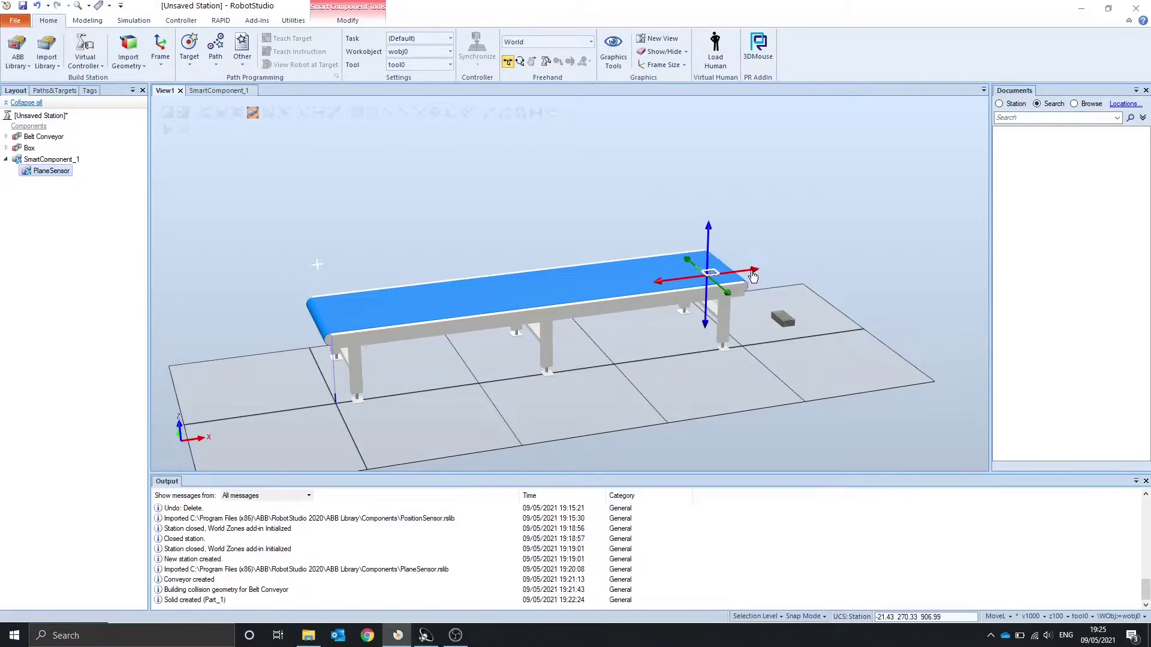
pyautogui.scroll(5, 749, 277)
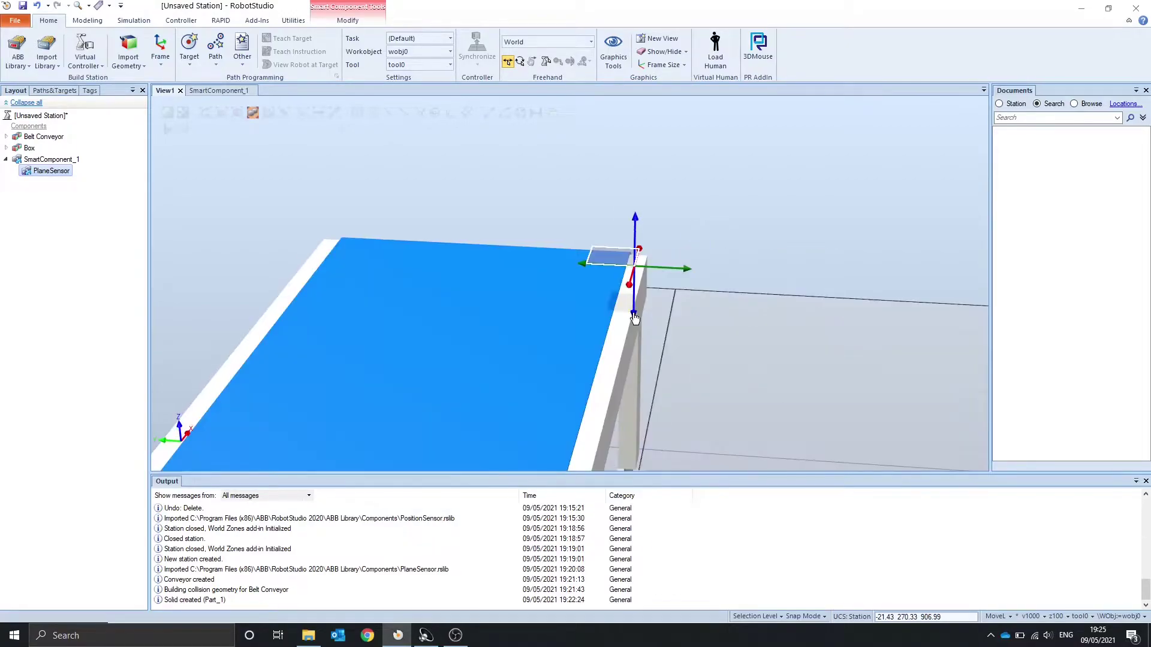
pyautogui.moveTo(634, 318); pyautogui.dragTo(634, 359)
pyautogui.moveTo(687, 315); pyautogui.dragTo(575, 295)
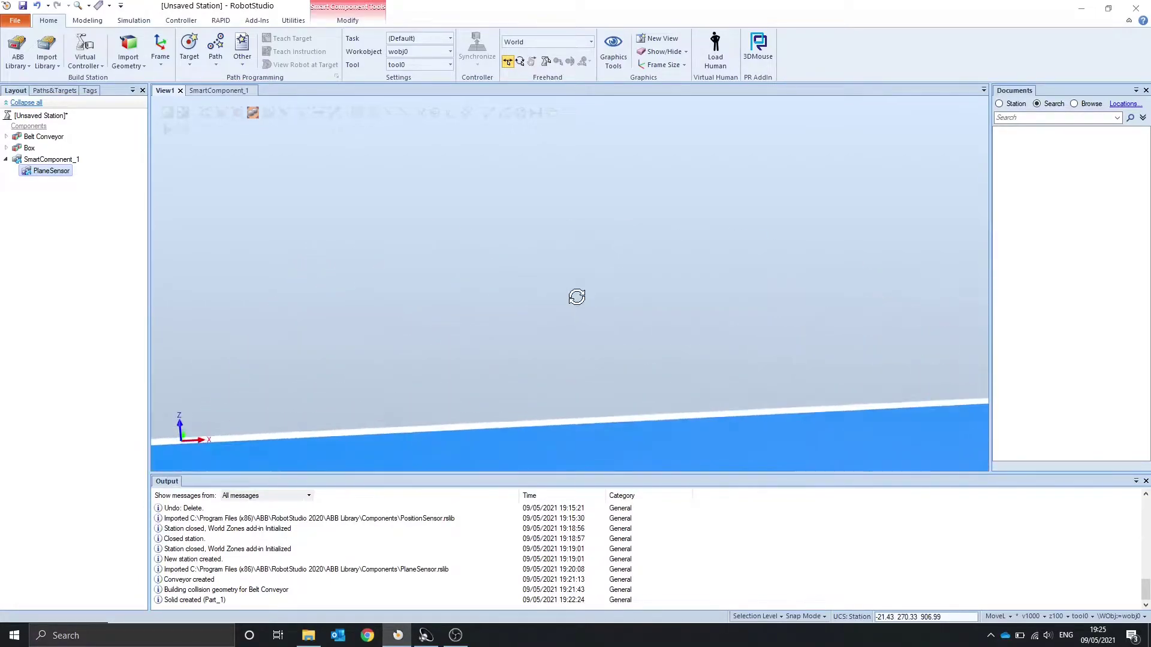
pyautogui.scroll(-5, 571, 295)
pyautogui.scroll(3, 717, 357)
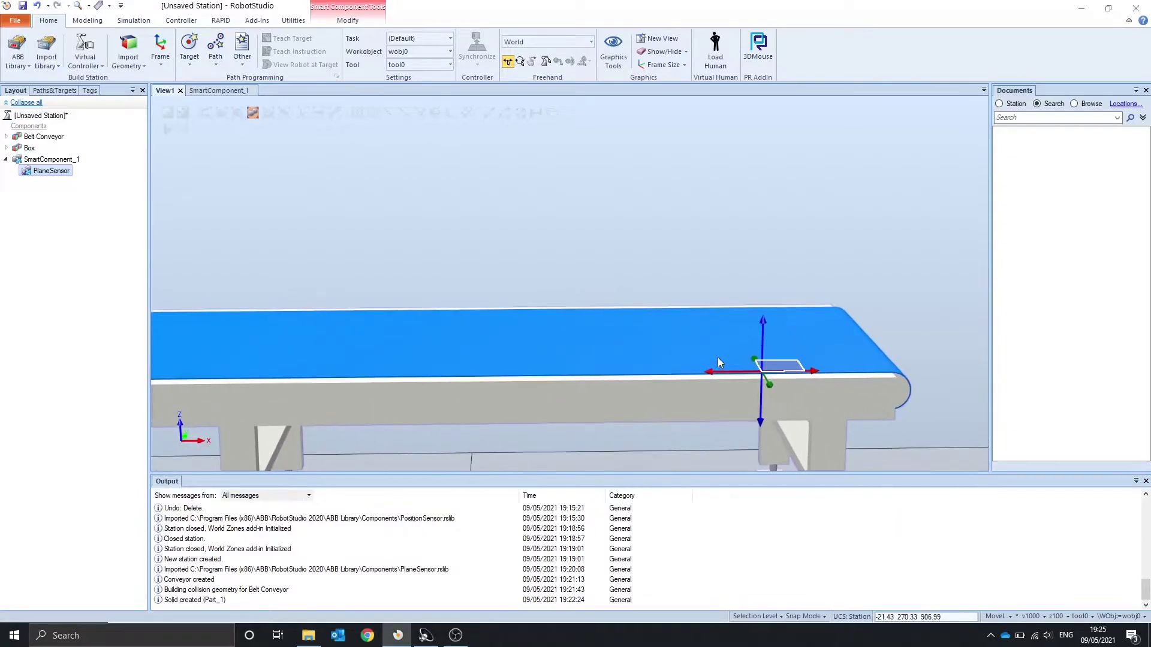
pyautogui.keyDown('ctrl'); pyautogui.keyDown('shift'); pyautogui.moveTo(718, 357); pyautogui.dragTo(793, 354); pyautogui.keyUp('shift'); pyautogui.keyUp('ctrl')
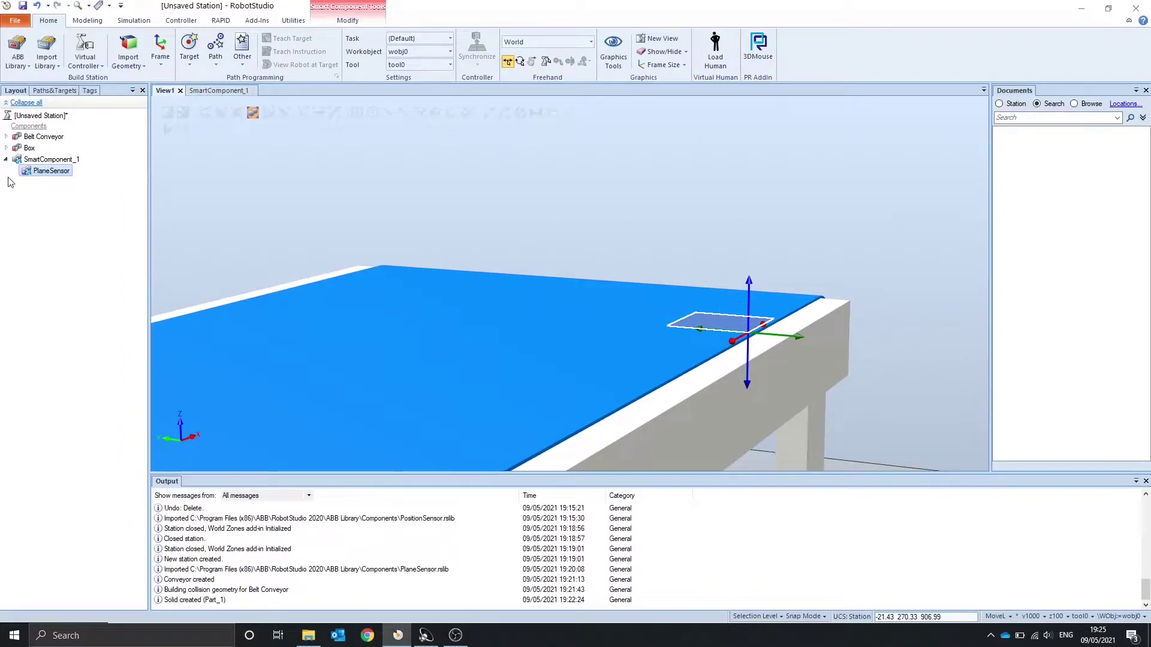
# - Show the PlaneSensor properties, confirming origin 2697.11, 41.13, 503.51 mm at the belt end
pyautogui.doubleClick(36, 172)
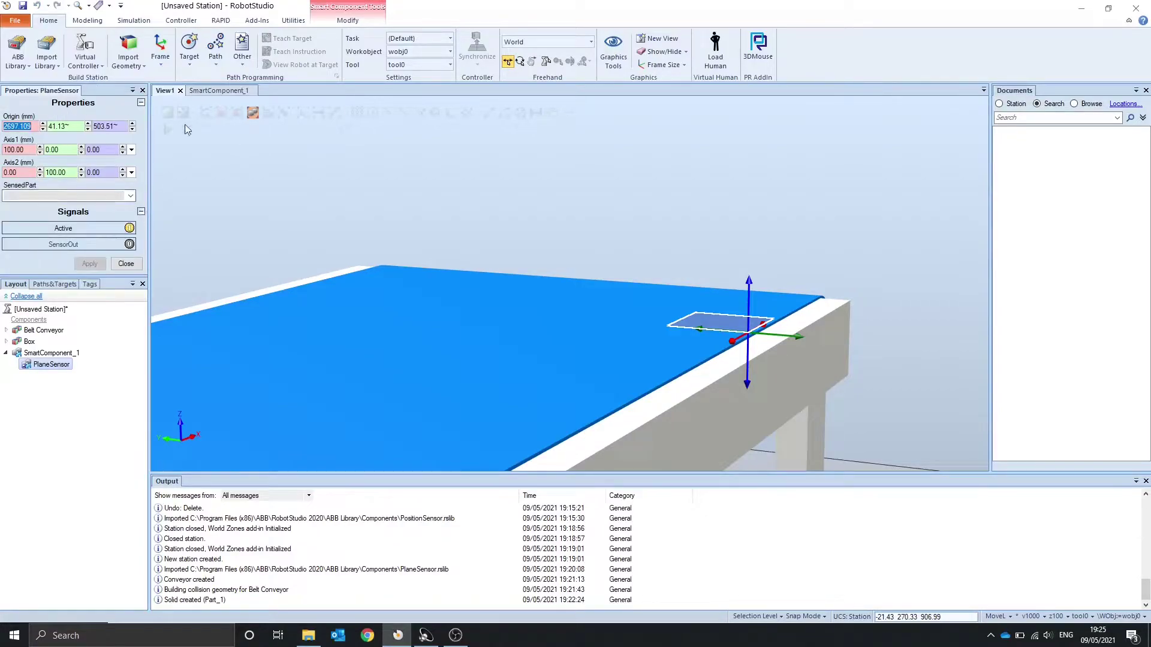
pyautogui.keyDown('ctrl'); pyautogui.keyDown('shift'); pyautogui.moveTo(588, 280); pyautogui.dragTo(518, 302); pyautogui.keyUp('shift'); pyautogui.keyUp('ctrl')
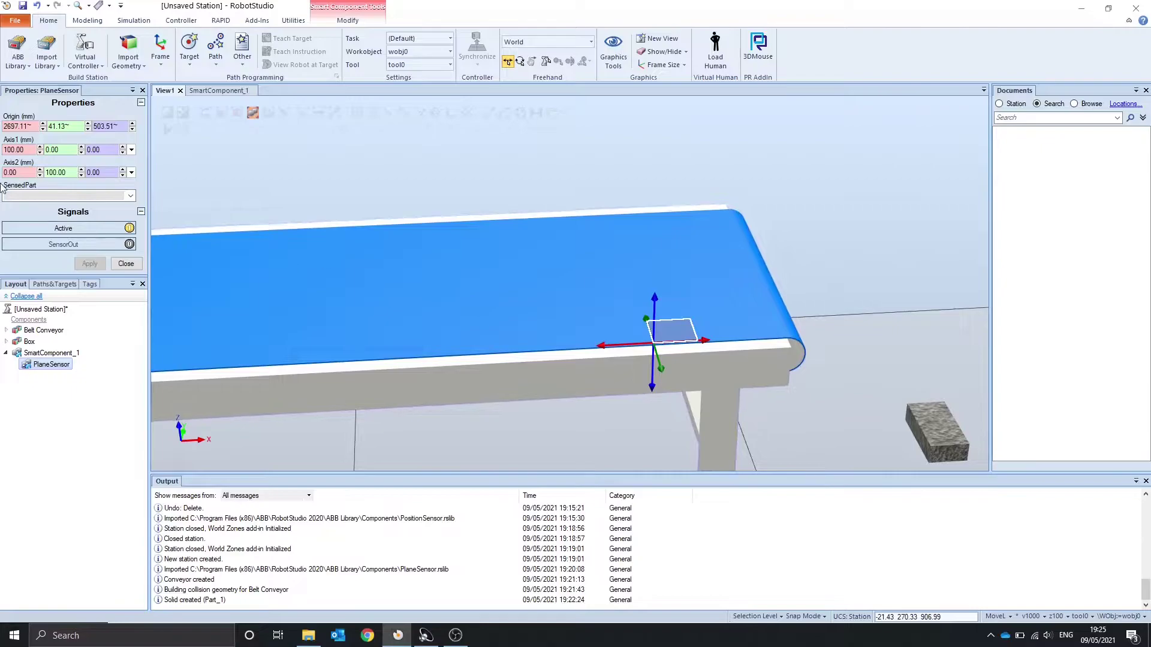
pyautogui.scroll(2, 707, 341)
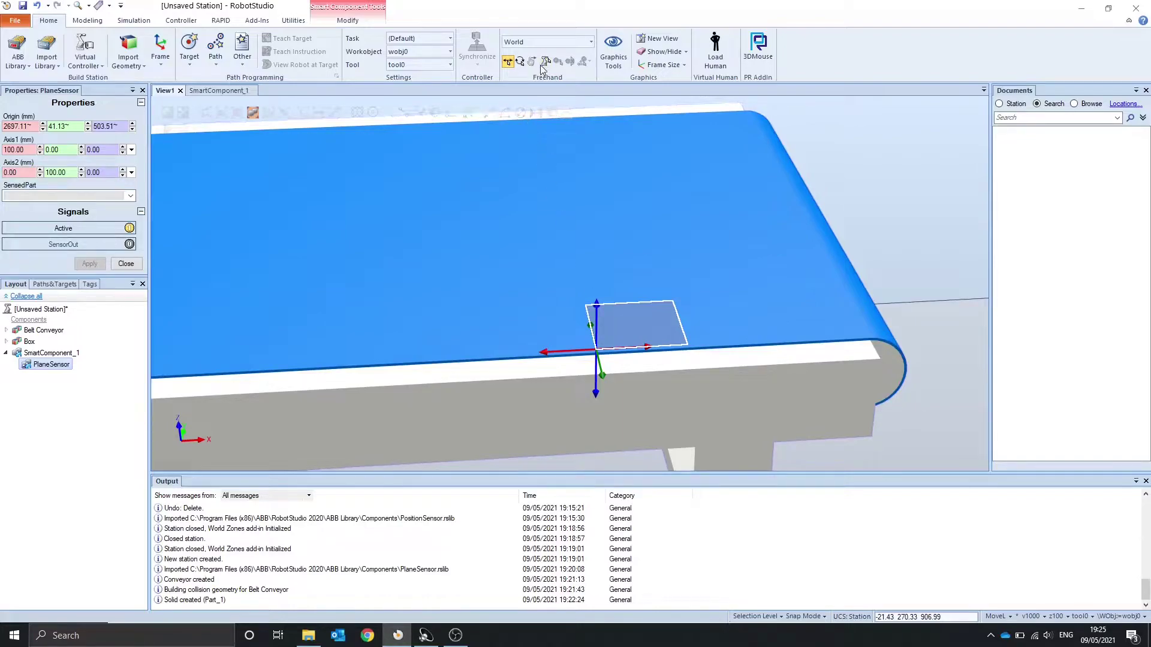
pyautogui.scroll(-3, 587, 221)
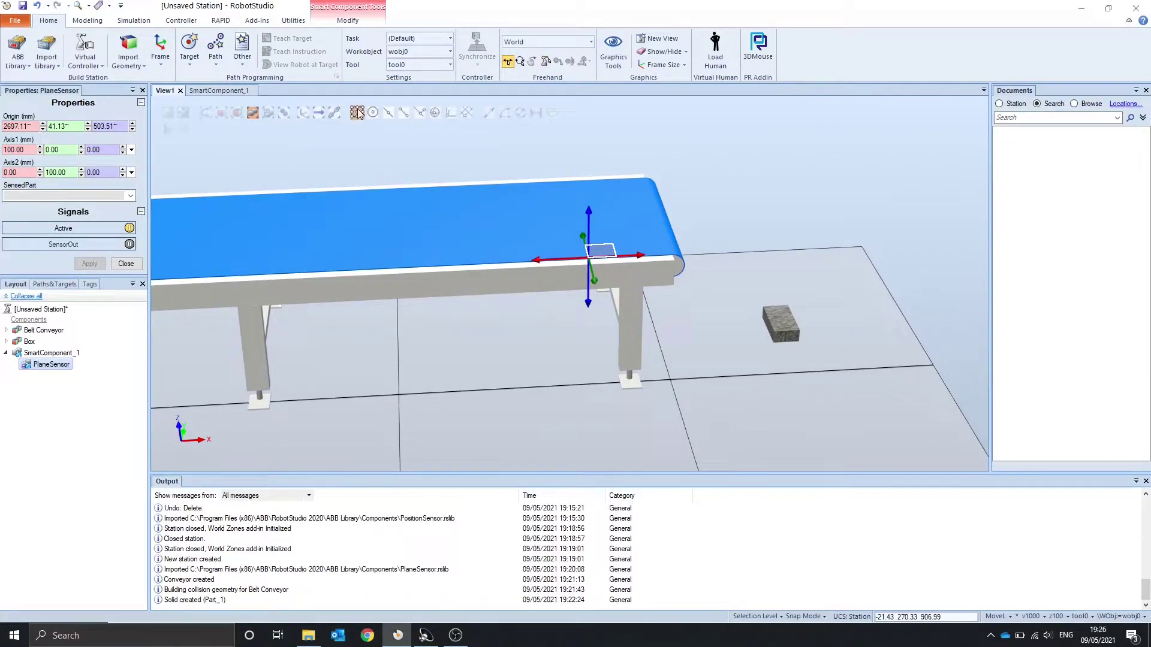
# - Measure the belt width and set the PlaneSensor's Axis2 to 0, 675, 0 mm
pyautogui.click(488, 113)
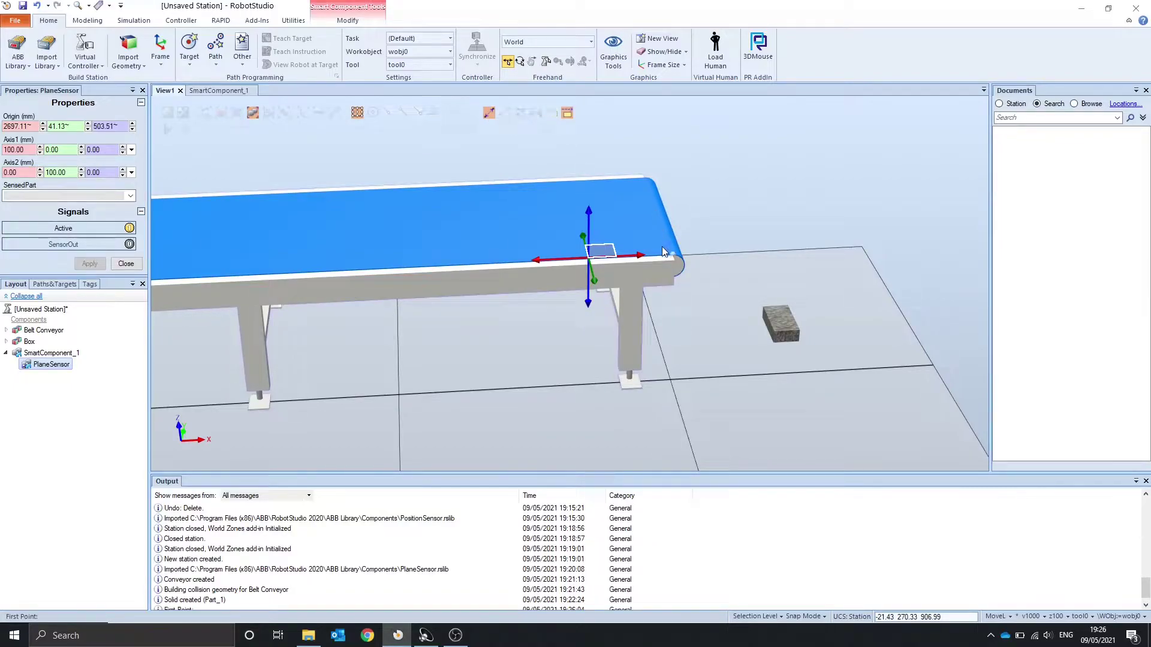
pyautogui.click(637, 182)
pyautogui.click(641, 179)
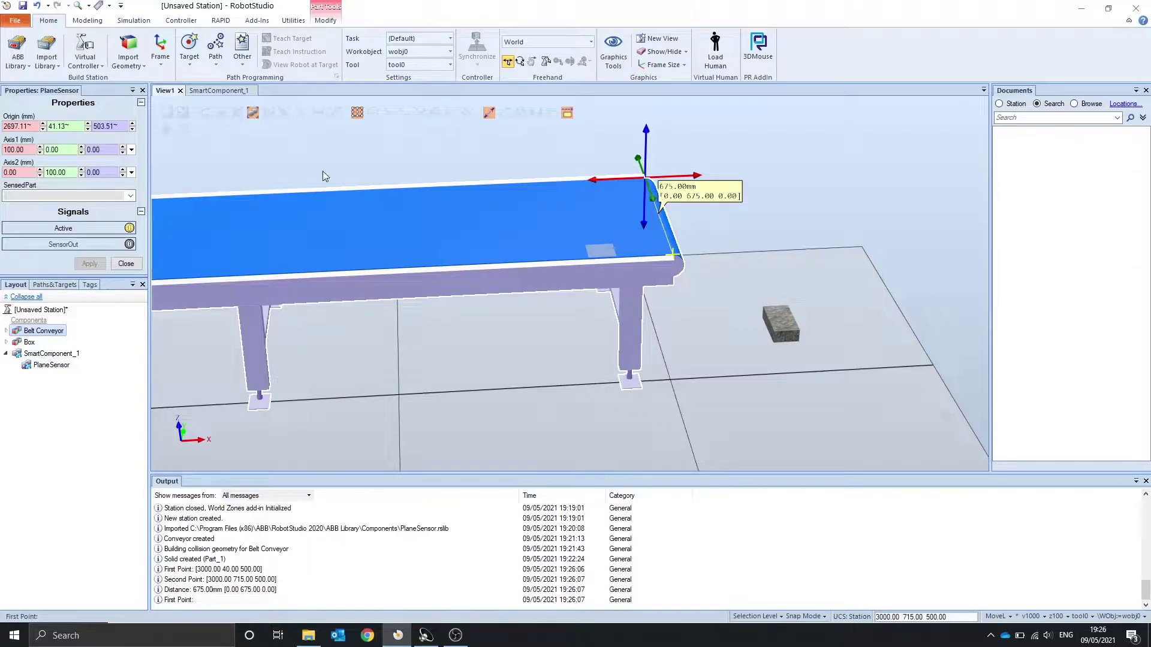
pyautogui.doubleClick(53, 172)
pyautogui.write('60')
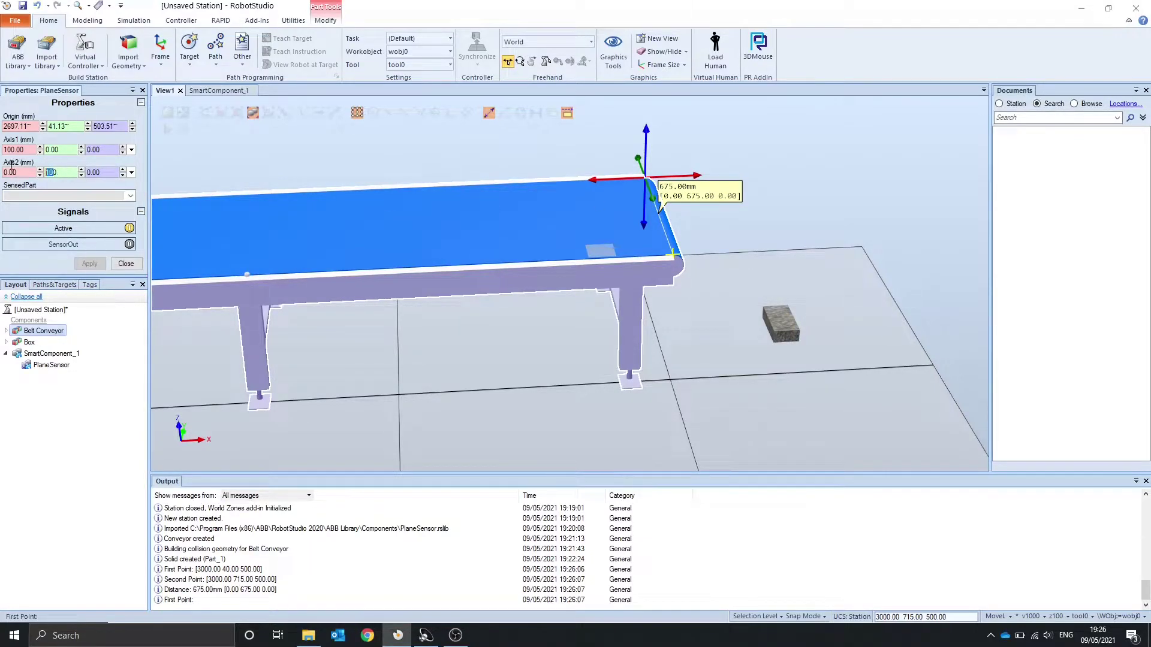
pyautogui.press('Delete')
pyautogui.click(94, 264)
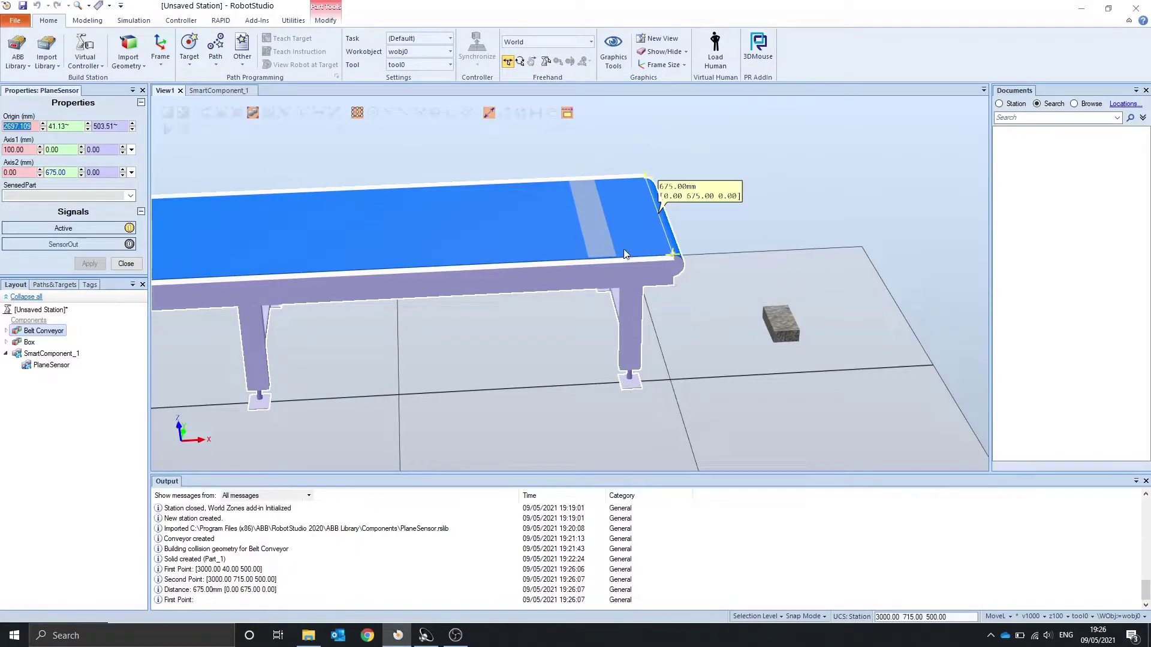
pyautogui.scroll(4, 648, 222)
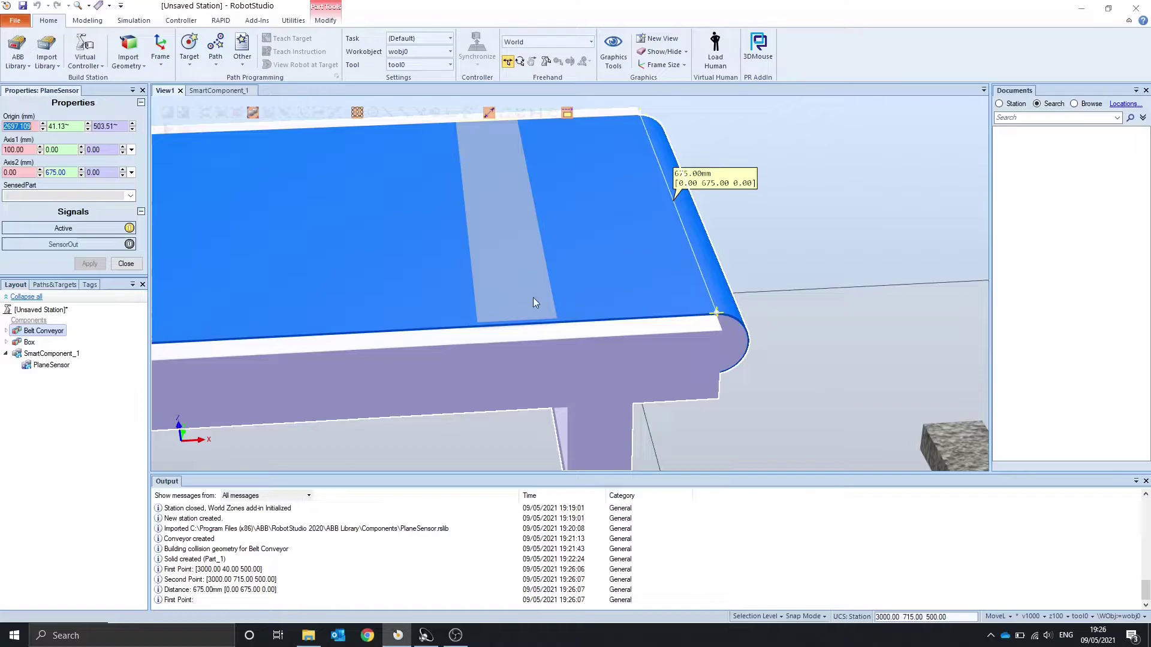
# - Set Axis1 to 0, 0, 100 mm and apply, standing the sensor plane upright
pyautogui.moveTo(30, 150); pyautogui.dragTo(3, 153)
pyautogui.write('0')
pyautogui.doubleClick(96, 150)
pyautogui.write('0')
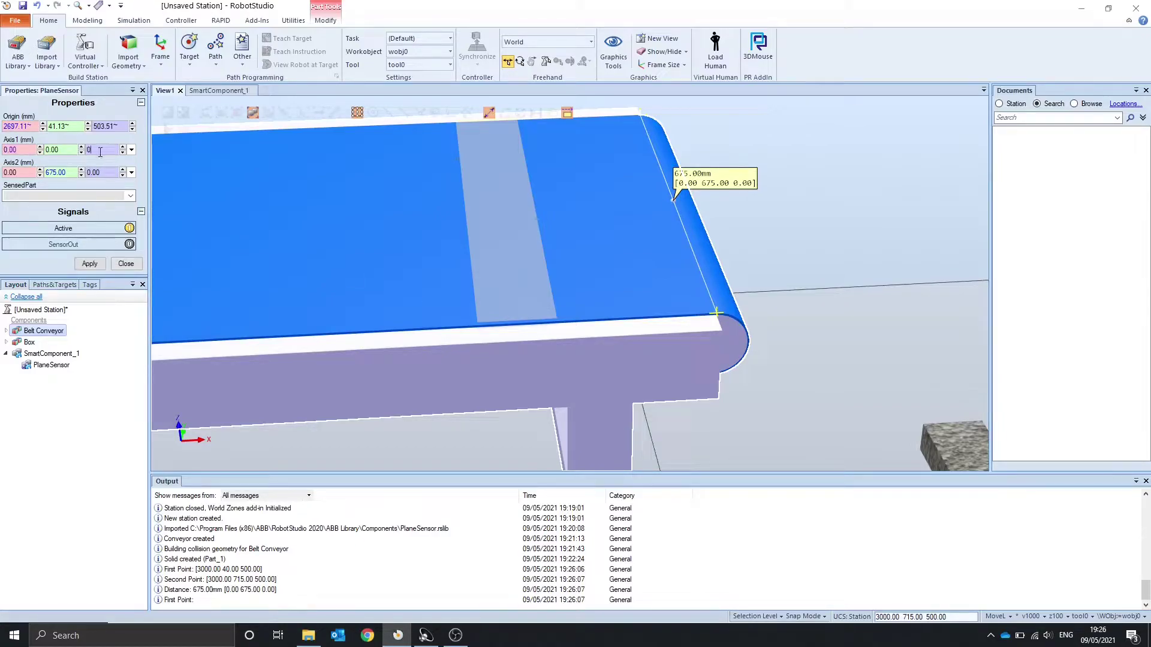
pyautogui.write('00')
pyautogui.click(89, 264)
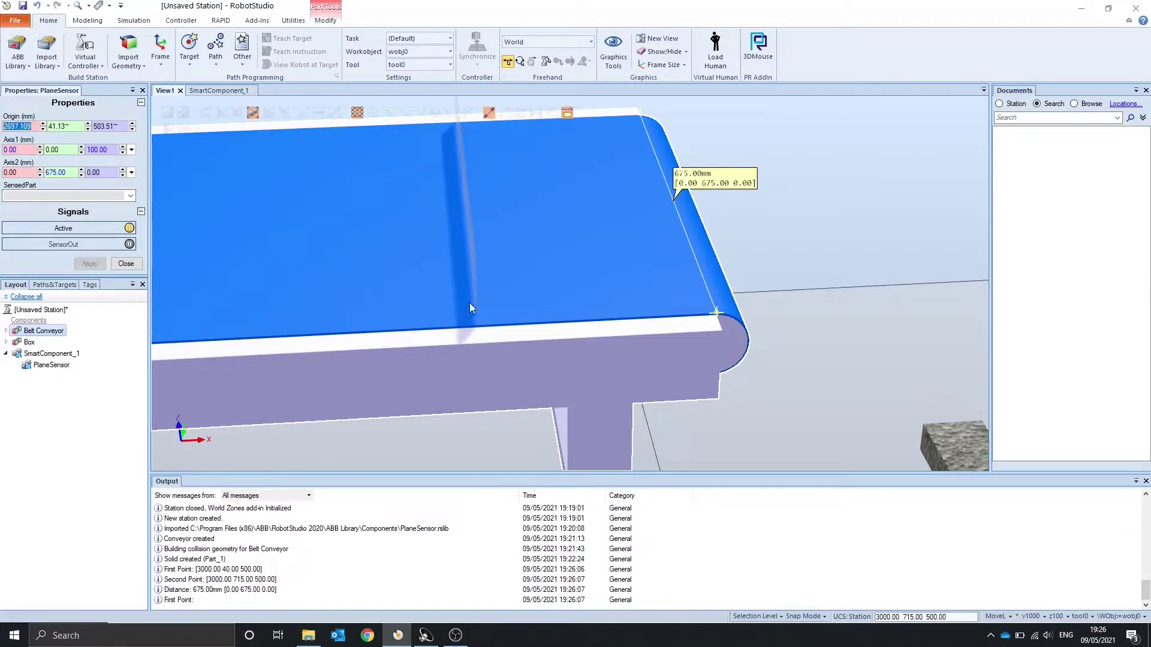
pyautogui.keyDown('ctrl'); pyautogui.keyDown('shift'); pyautogui.moveTo(637, 320); pyautogui.dragTo(569, 273); pyautogui.keyUp('shift'); pyautogui.keyUp('ctrl')
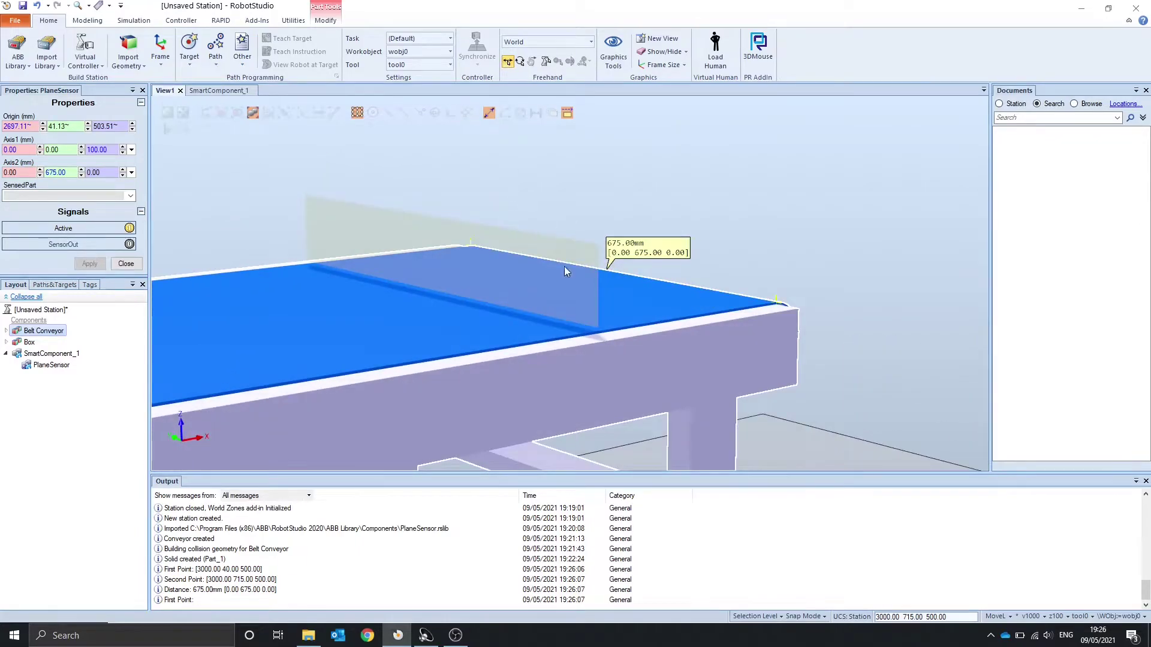
# - Drag the PlaneSensor down slightly along Z so it rests on the belt
pyautogui.click(39, 366)
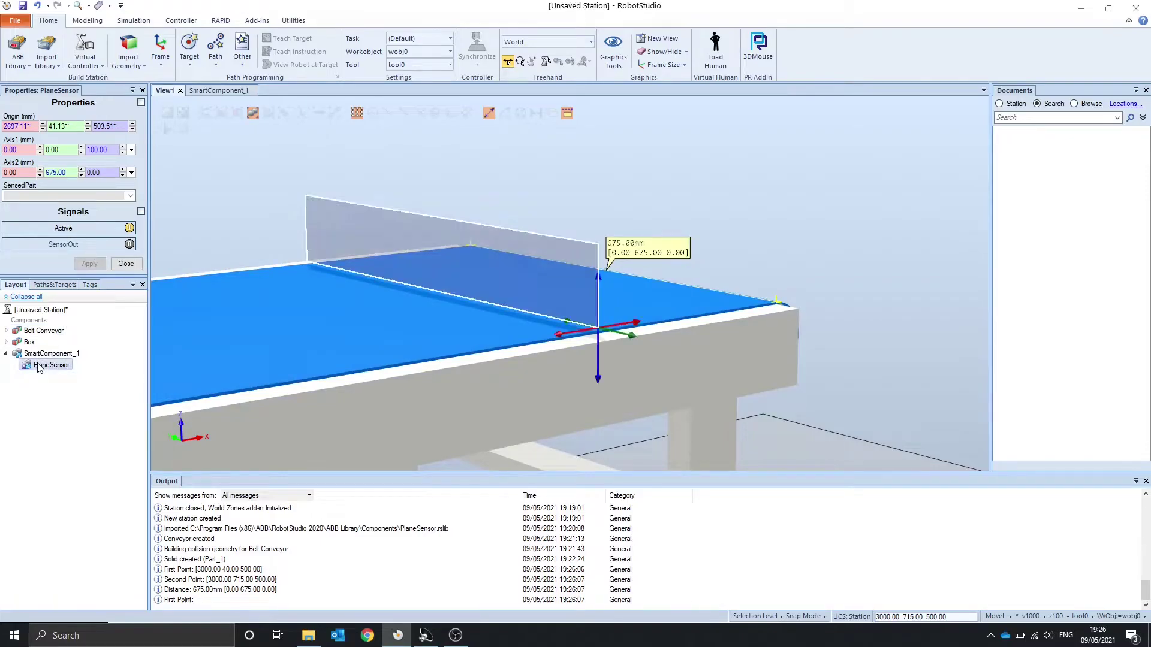
pyautogui.moveTo(598, 379); pyautogui.dragTo(600, 391)
pyautogui.click(786, 250)
pyautogui.scroll(-3, 459, 235)
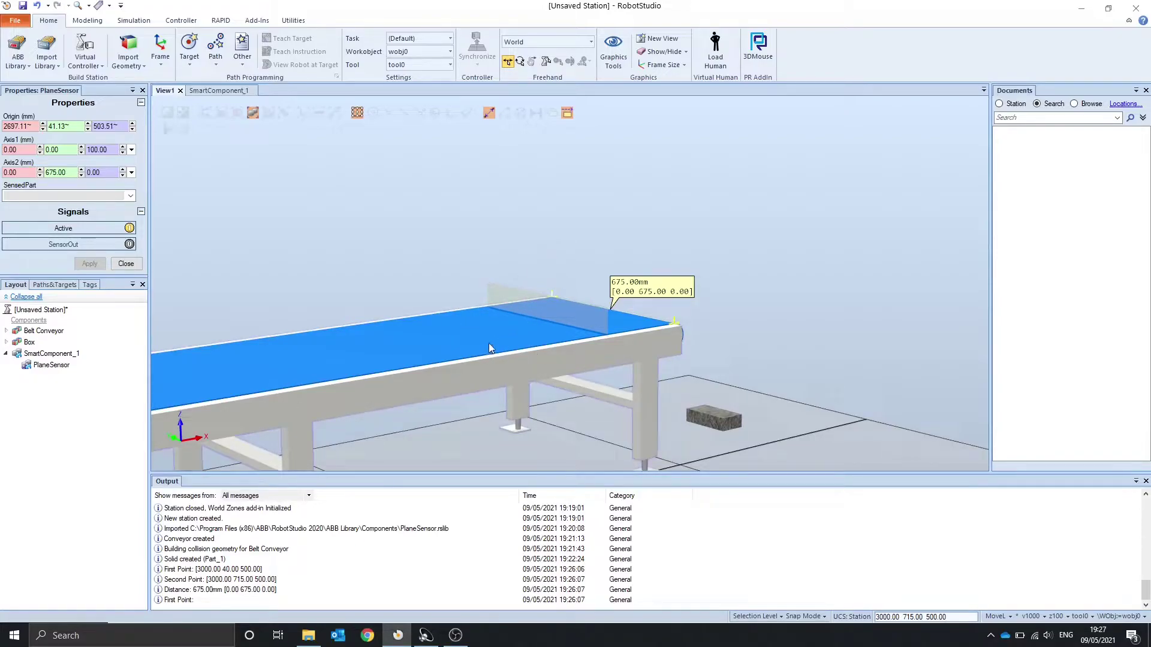
# - Add a PhysicsControl from the Physics menu on the SmartComponent_1 canvas
pyautogui.click(217, 90)
pyautogui.rightClick(368, 190)
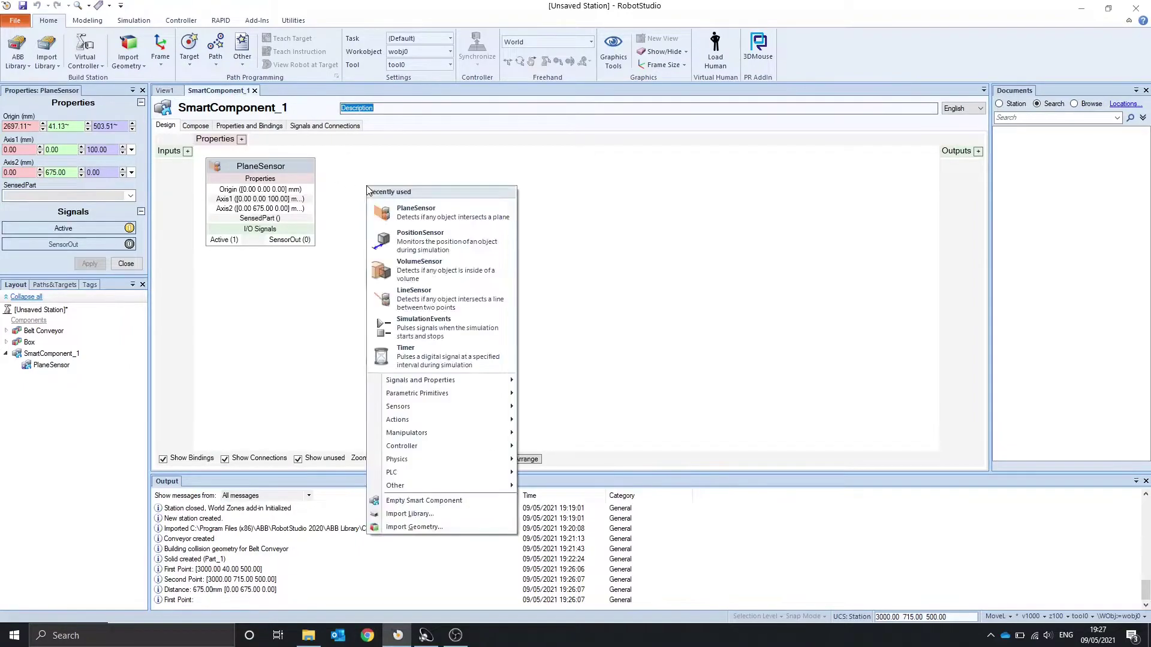
pyautogui.moveTo(488, 486)
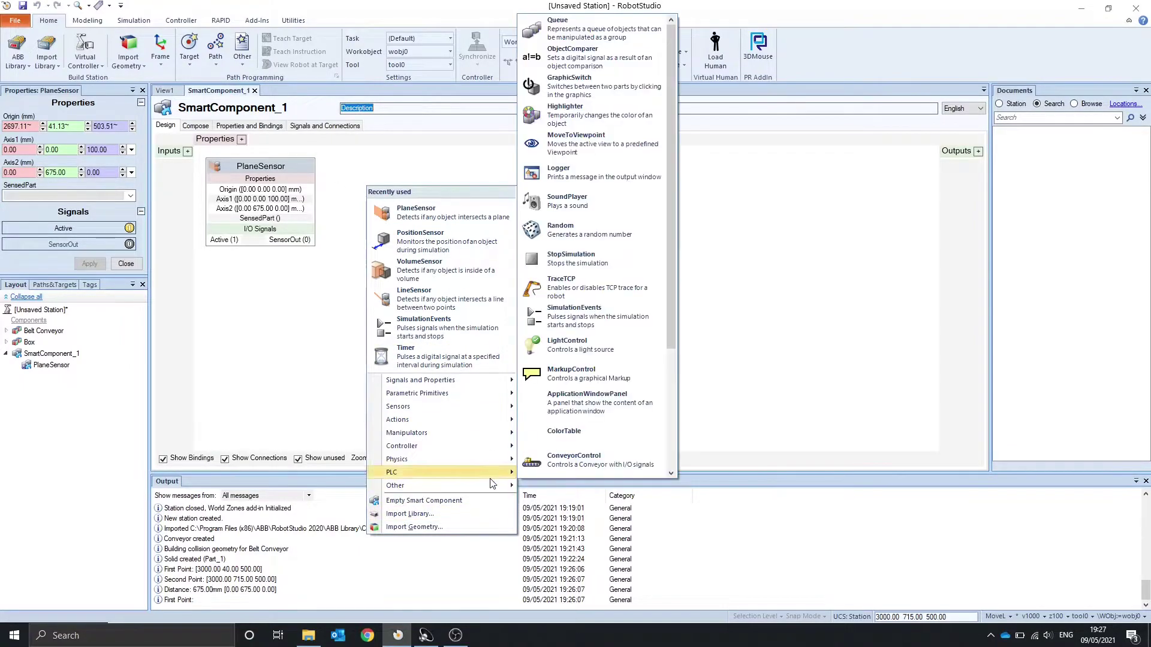
pyautogui.moveTo(483, 460)
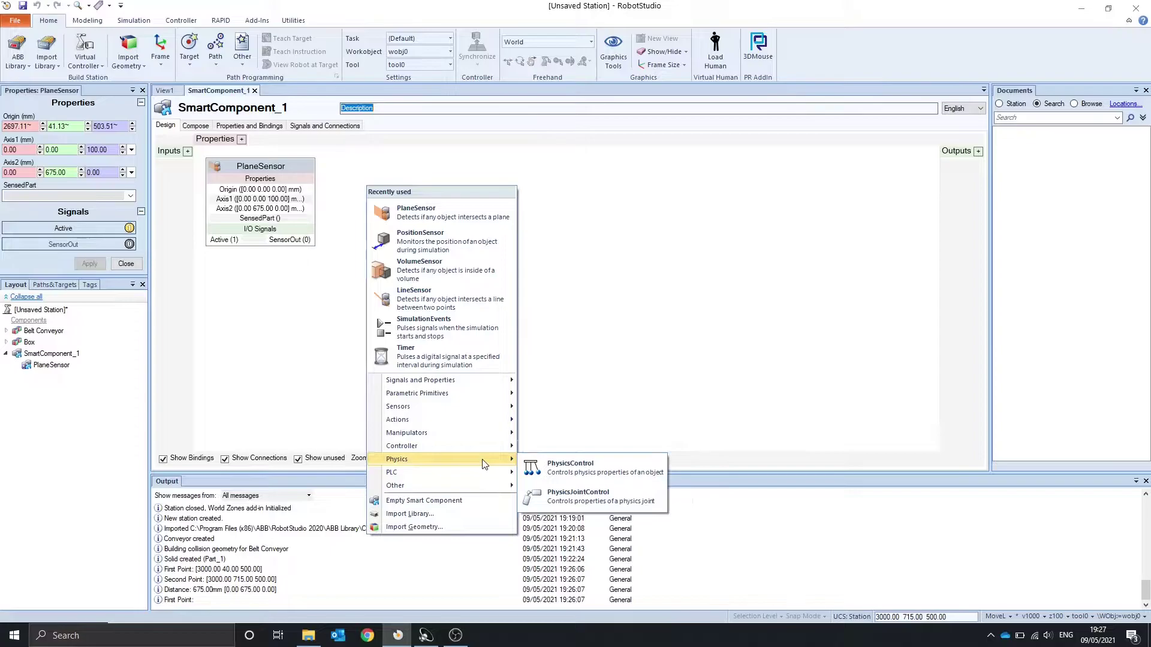
pyautogui.click(575, 468)
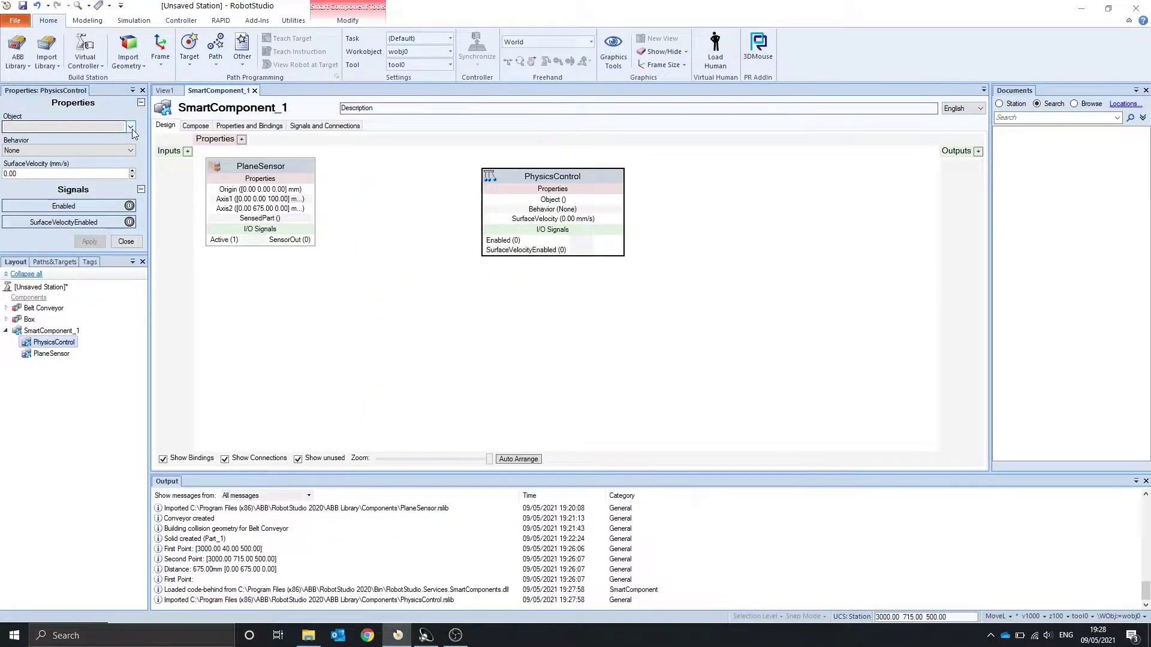
# - Set the PhysicsControl's Object to Belt Conveyor
pyautogui.click(130, 127)
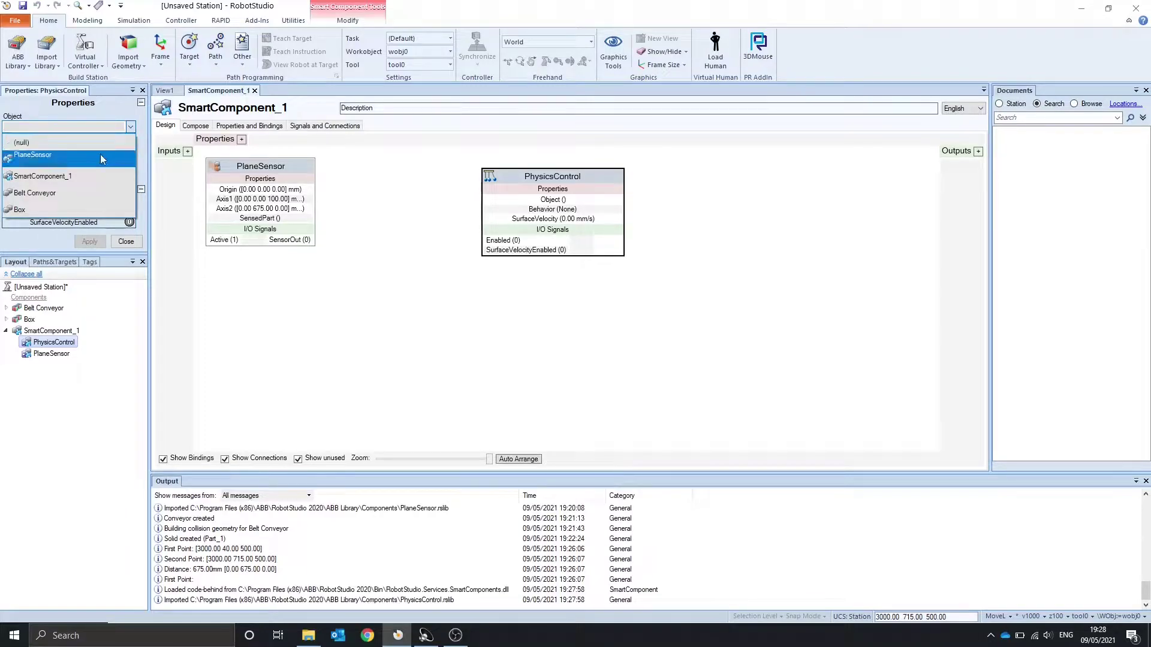
pyautogui.click(84, 192)
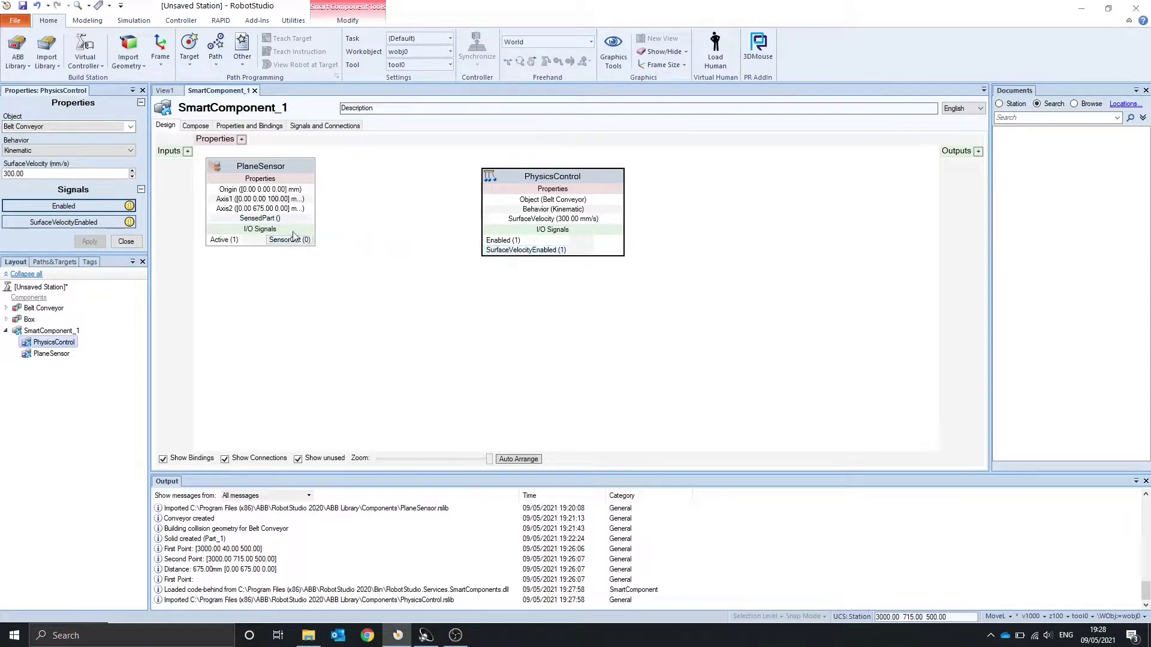
# - Add a LogicGate, place it mid-diagram, and set its Operator to NOT
pyautogui.rightClick(358, 235)
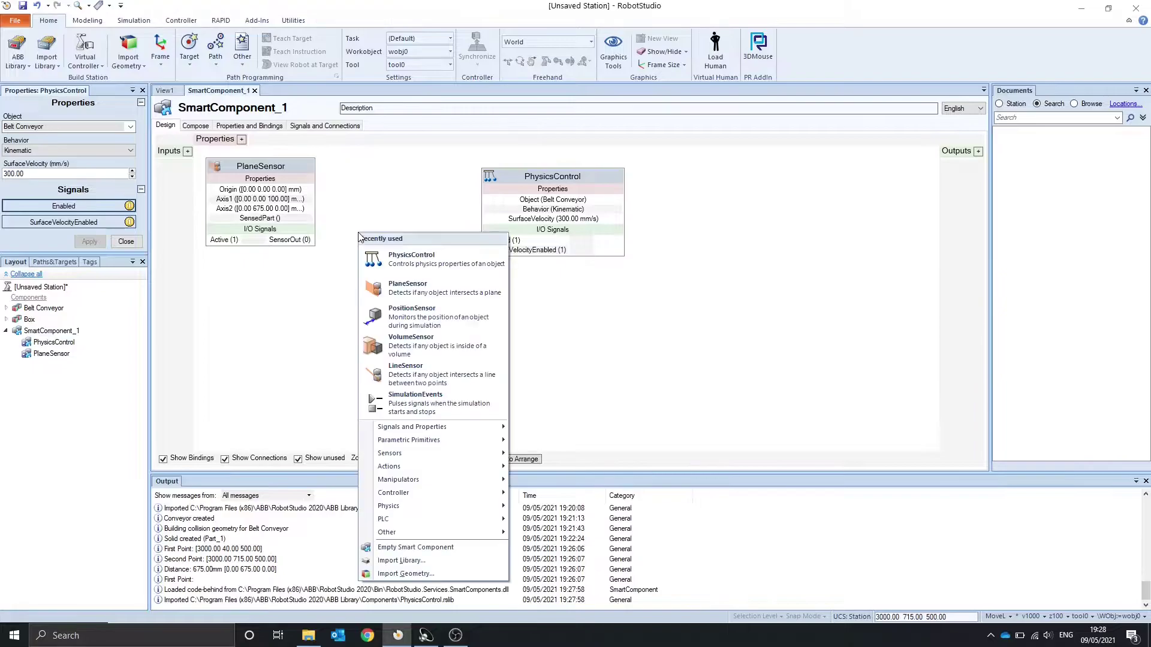
pyautogui.moveTo(427, 428)
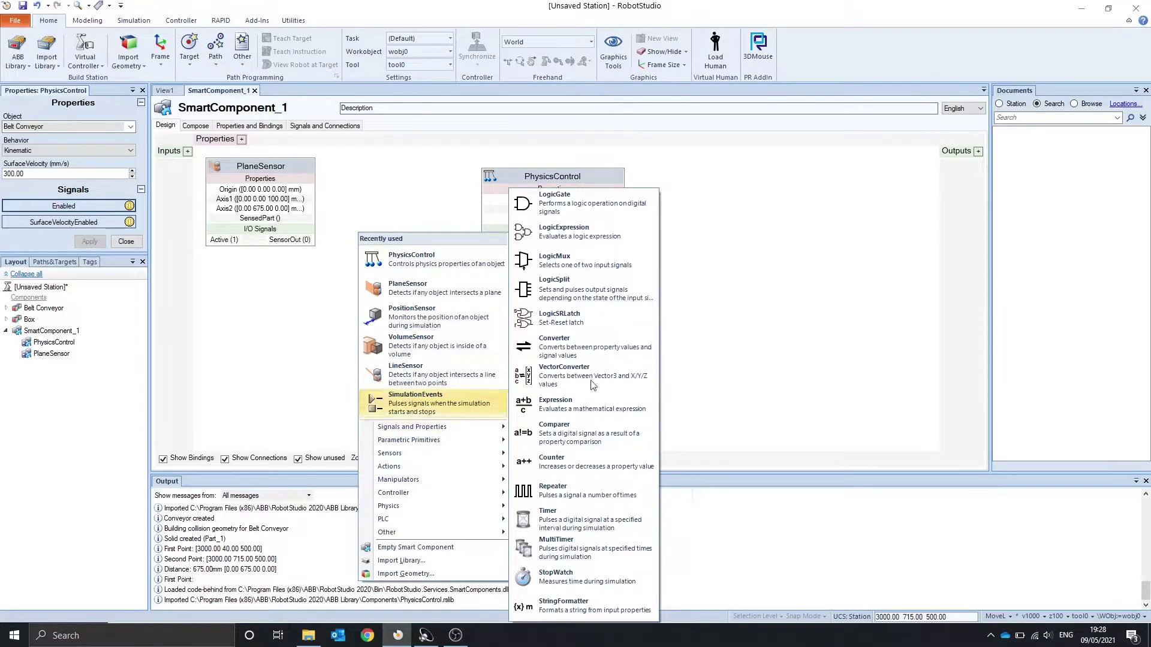
pyautogui.click(602, 194)
pyautogui.moveTo(878, 168); pyautogui.dragTo(390, 213)
pyautogui.click(68, 126)
pyautogui.click(60, 160)
# - Wire SensorOut through the NOT gate to SurfaceVelocityEnabled, then return to View1 to simulate
pyautogui.moveTo(290, 240)
pyautogui.mouseDown()
pyautogui.moveTo(357, 267)
pyautogui.moveTo(482, 264)
pyautogui.moveTo(503, 241)
pyautogui.mouseUp()
pyautogui.click(387, 212)
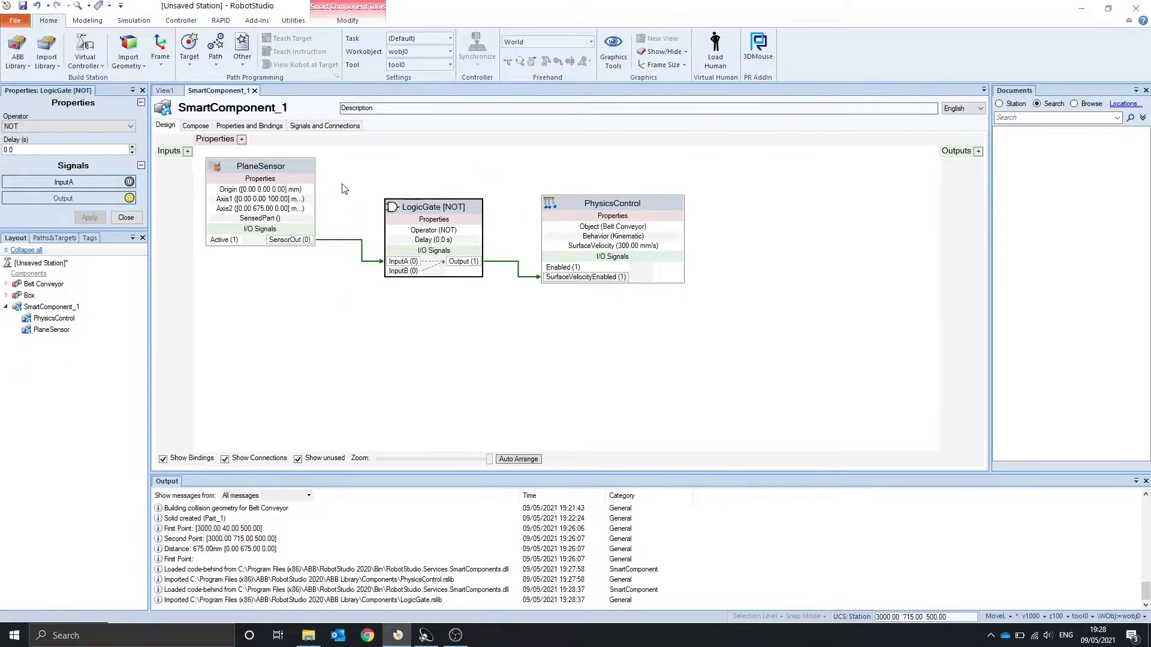
pyautogui.click(164, 91)
pyautogui.click(135, 22)
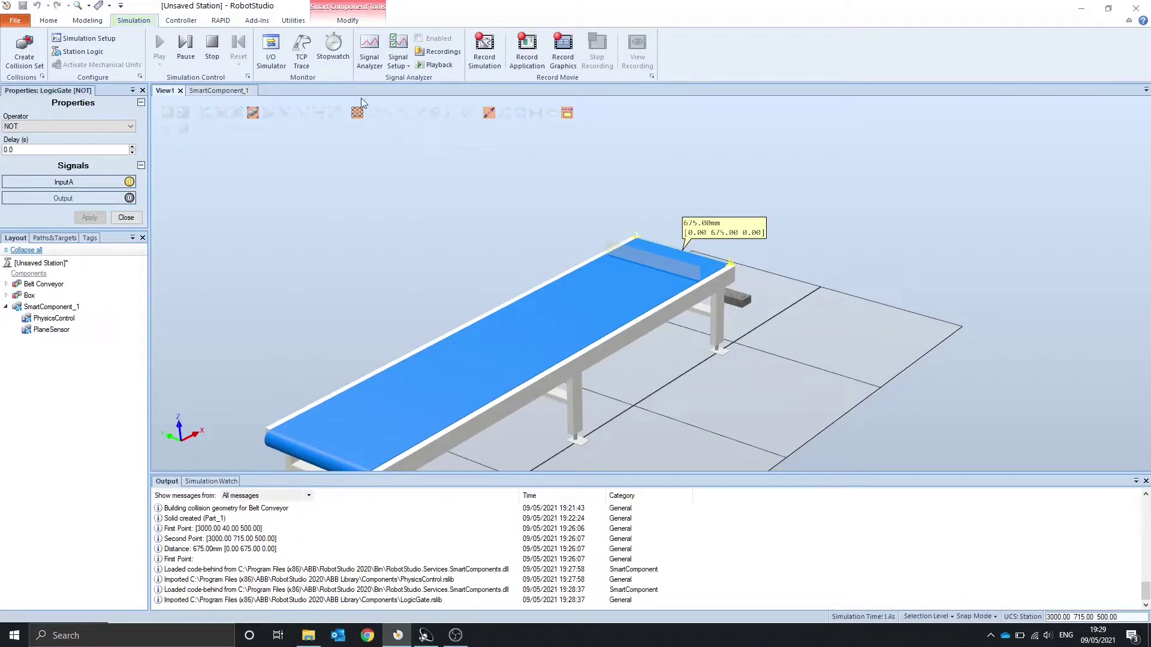
# - Check the live SmartComponent_1 diagram, then stop the simulation and select the Belt Conveyor
pyautogui.click(216, 91)
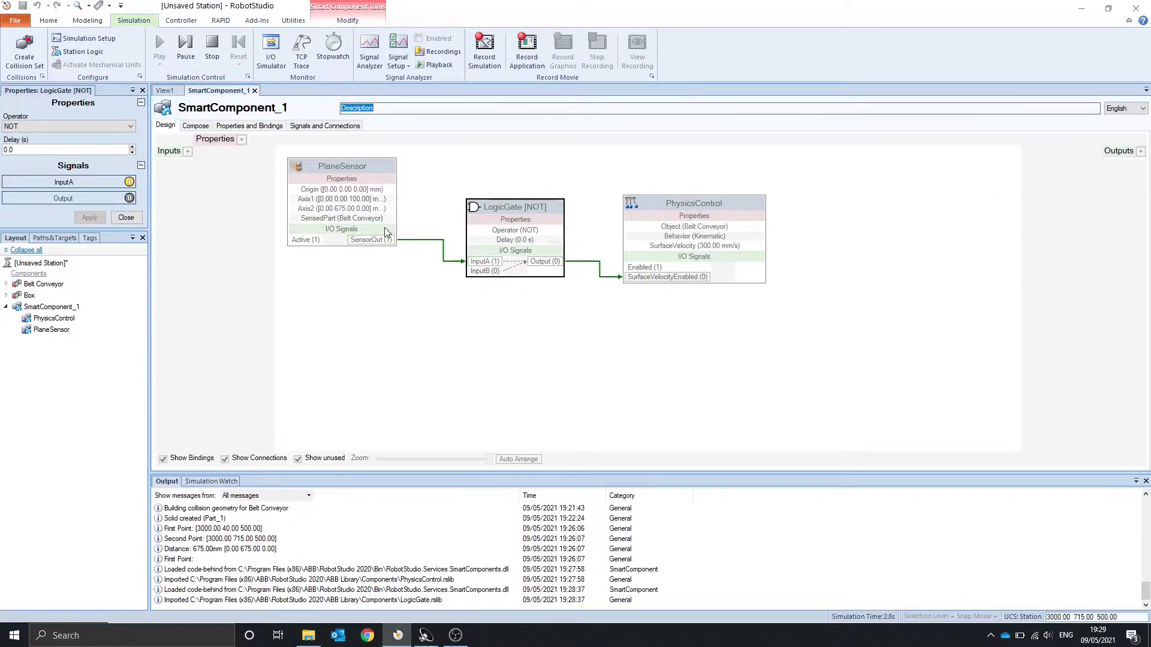
pyautogui.click(164, 90)
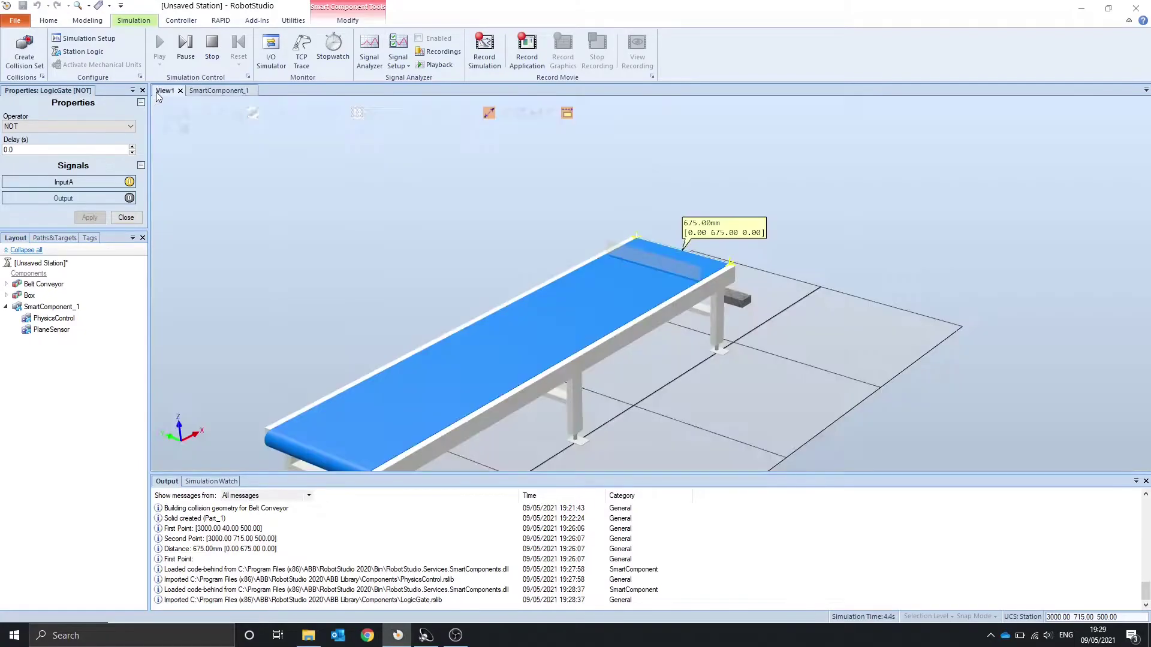
pyautogui.scroll(5, 682, 271)
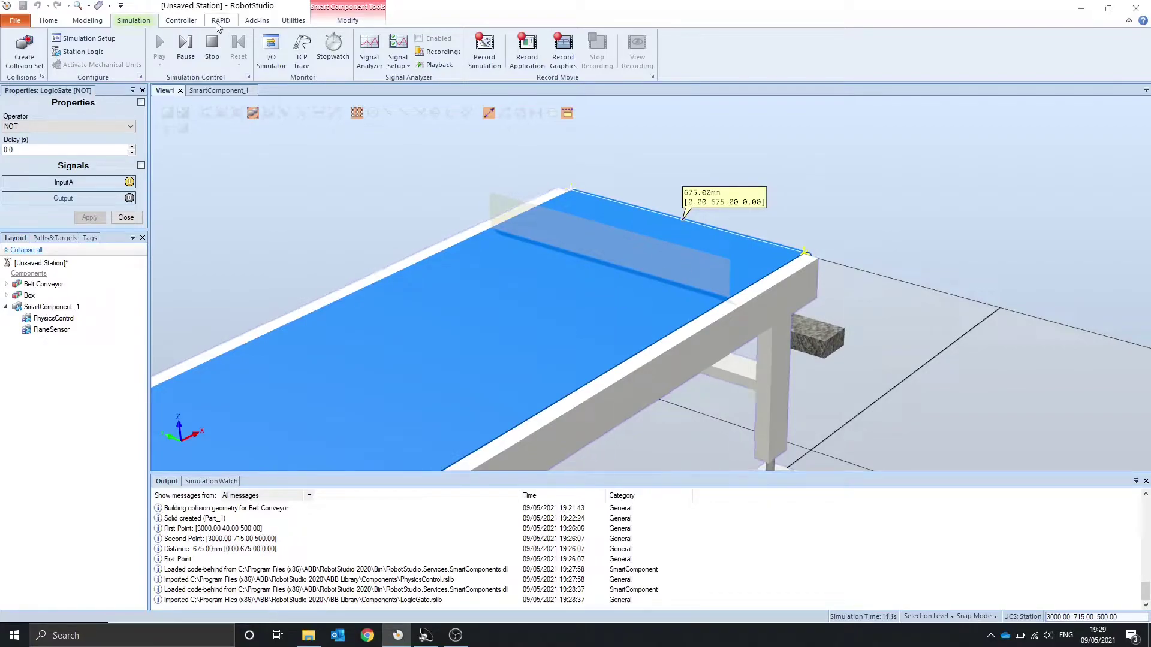
pyautogui.click(213, 45)
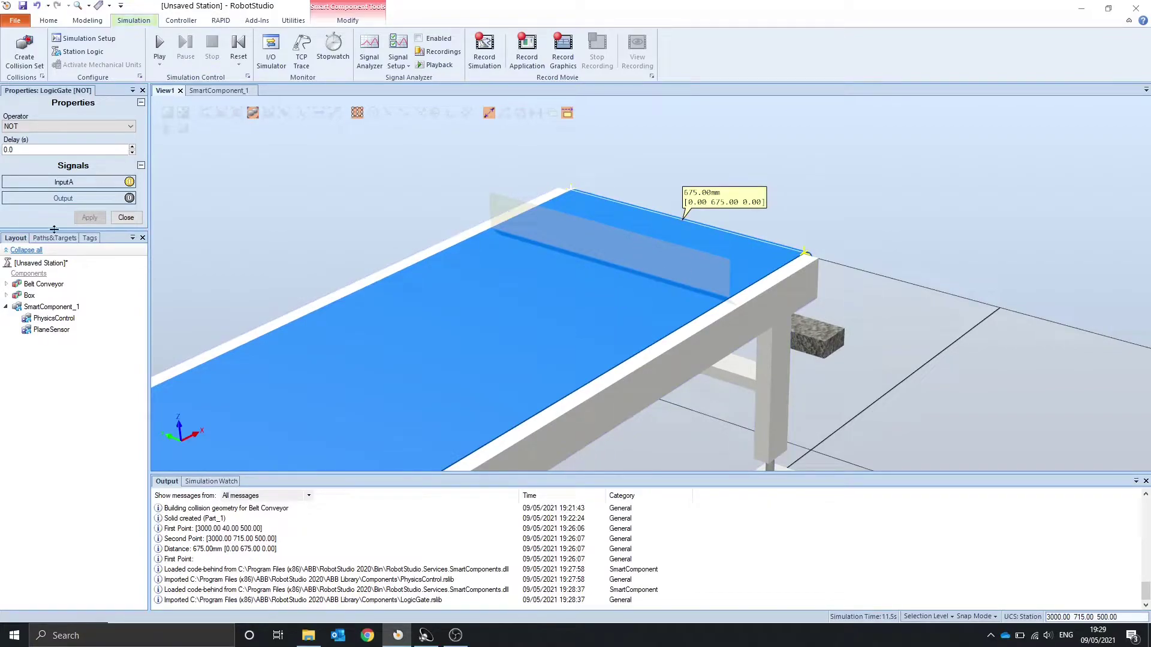
pyautogui.click(45, 284)
# - Make the Belt Conveyor undetectable by sensors, then run the simulation and watch the SmartComponent_1 diagram
pyautogui.rightClick(48, 288)
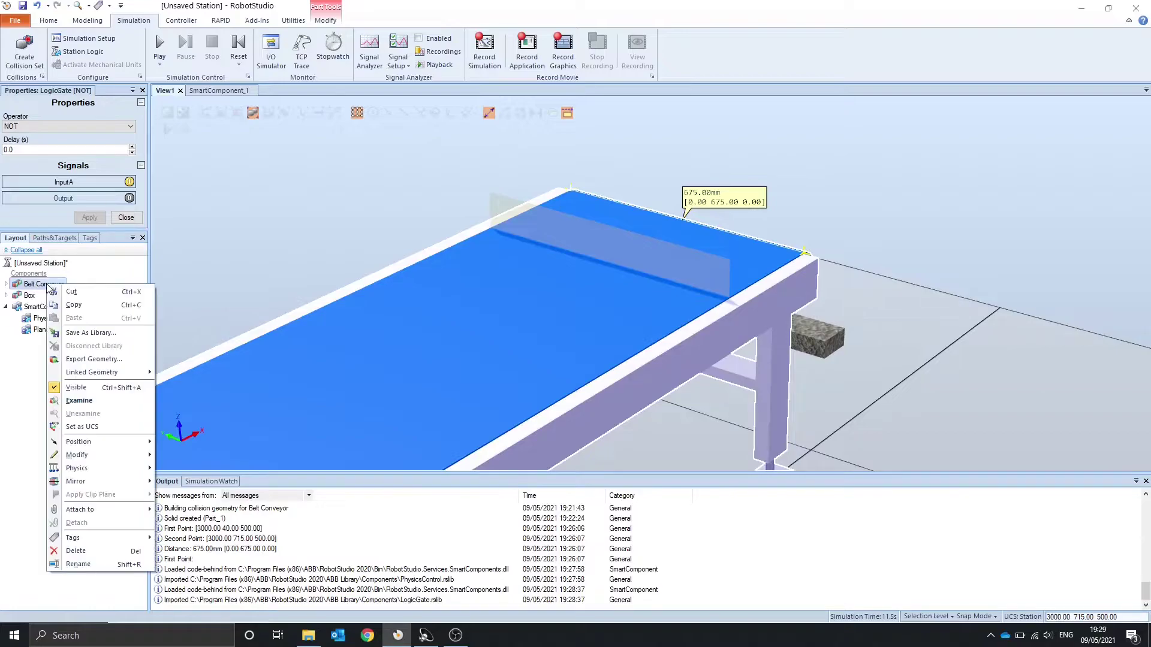
pyautogui.moveTo(114, 456)
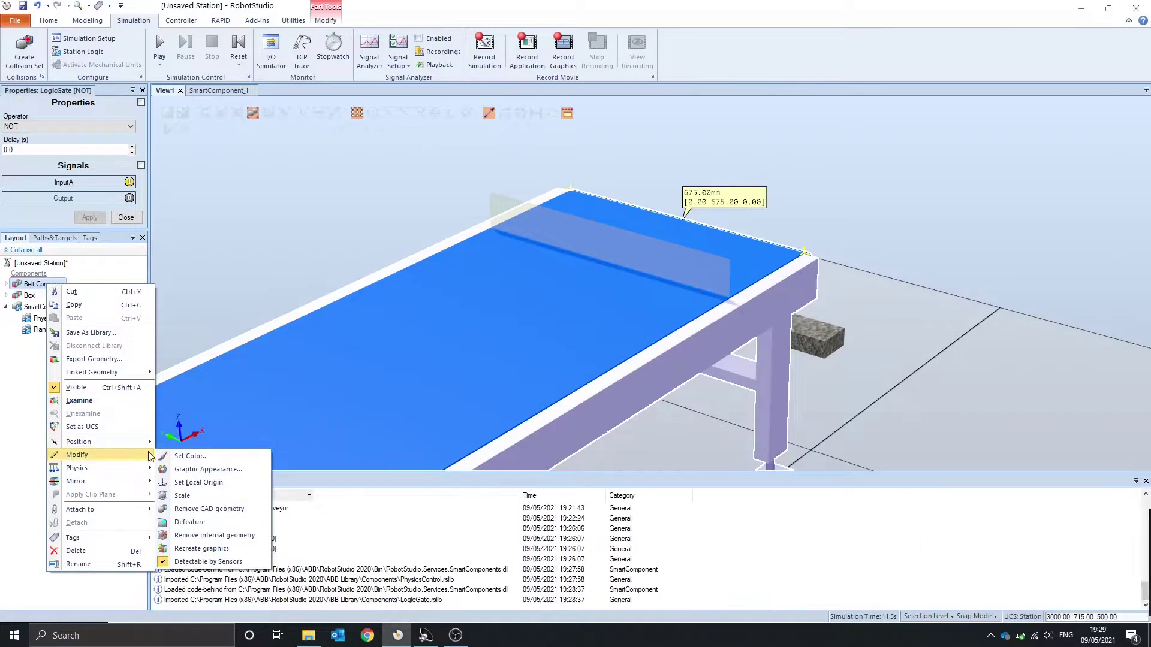
pyautogui.click(215, 562)
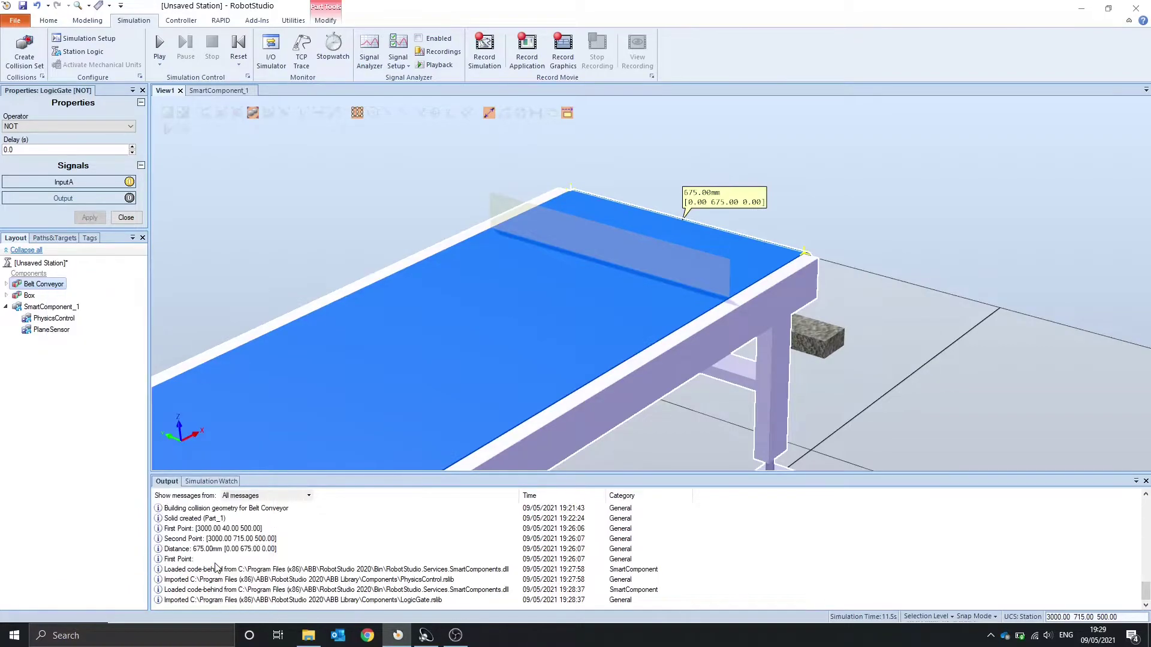
pyautogui.click(160, 43)
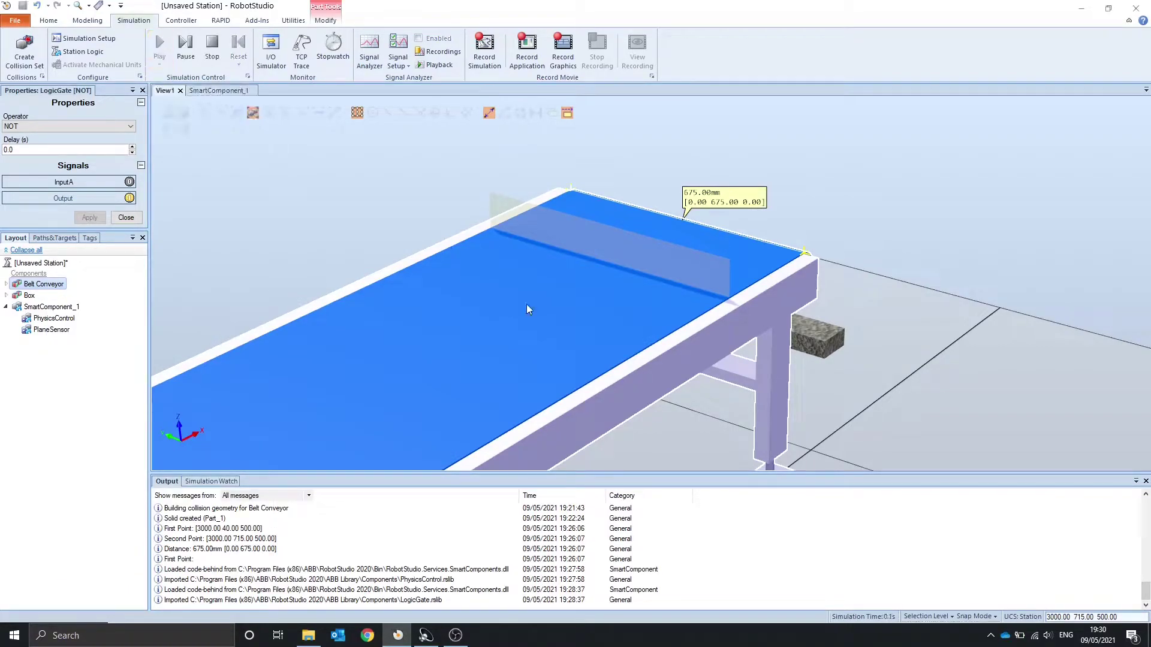
pyautogui.click(202, 91)
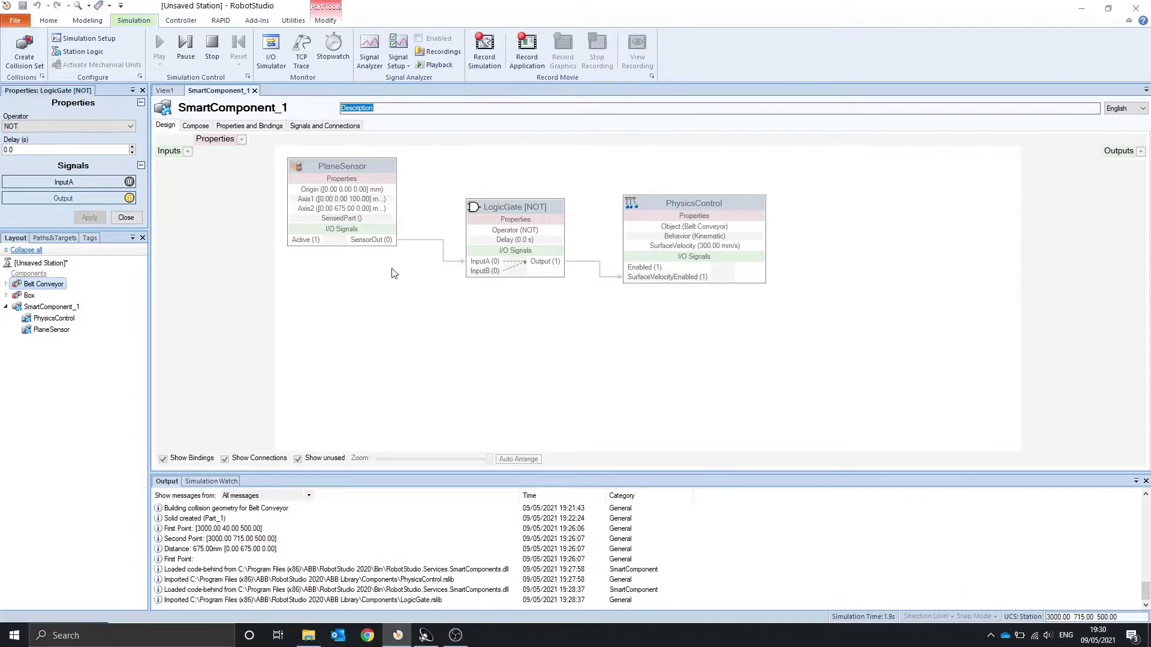
# - Freehand-move the Box up off the floor and set it onto the conveyor belt
pyautogui.click(165, 90)
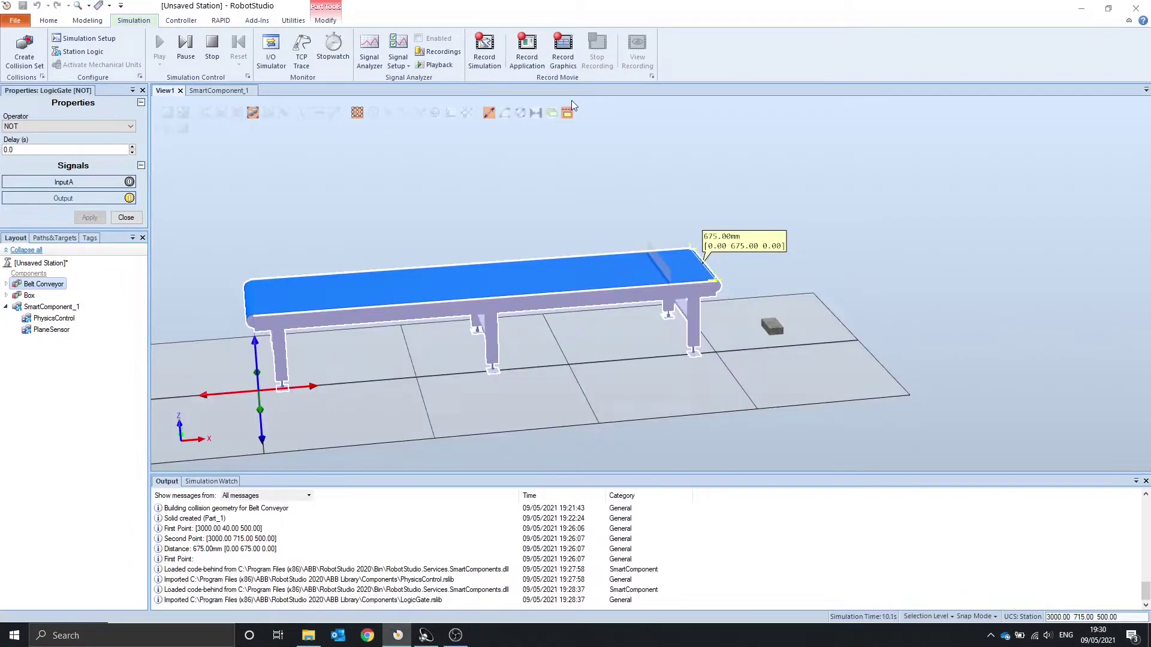
pyautogui.click(49, 20)
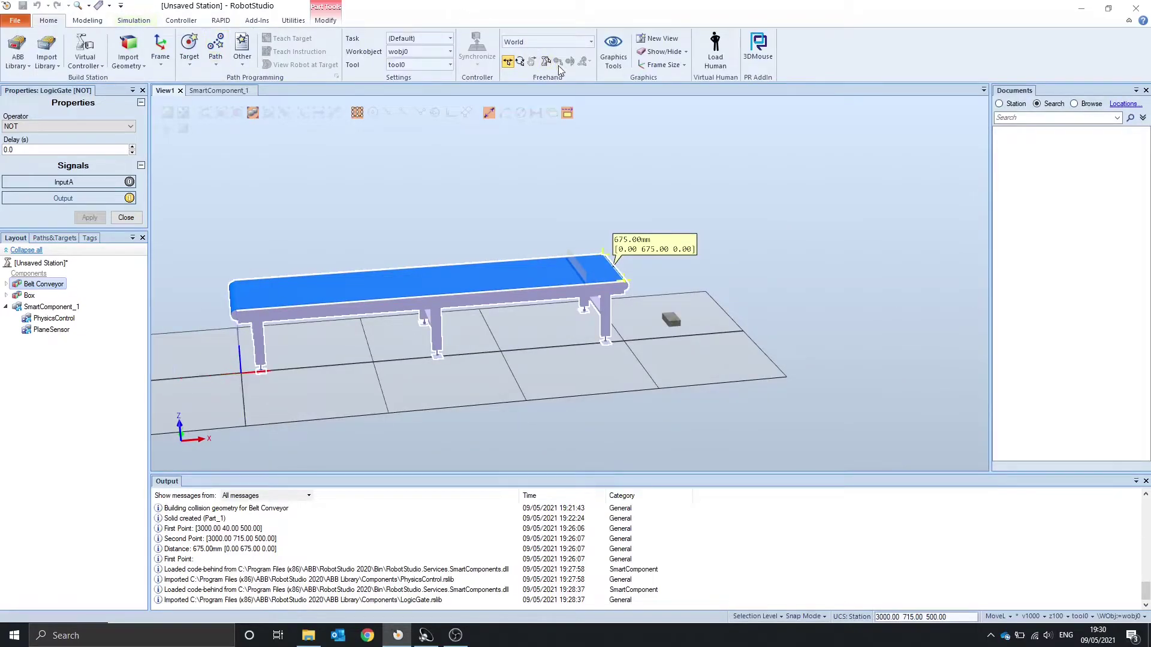
pyautogui.click(532, 62)
pyautogui.moveTo(675, 322); pyautogui.dragTo(574, 239)
pyautogui.moveTo(445, 360); pyautogui.dragTo(500, 264)
pyautogui.keyDown('ctrl'); pyautogui.keyDown('shift'); pyautogui.moveTo(655, 218); pyautogui.dragTo(547, 266); pyautogui.keyUp('shift'); pyautogui.keyUp('ctrl')
pyautogui.scroll(5, 596, 235)
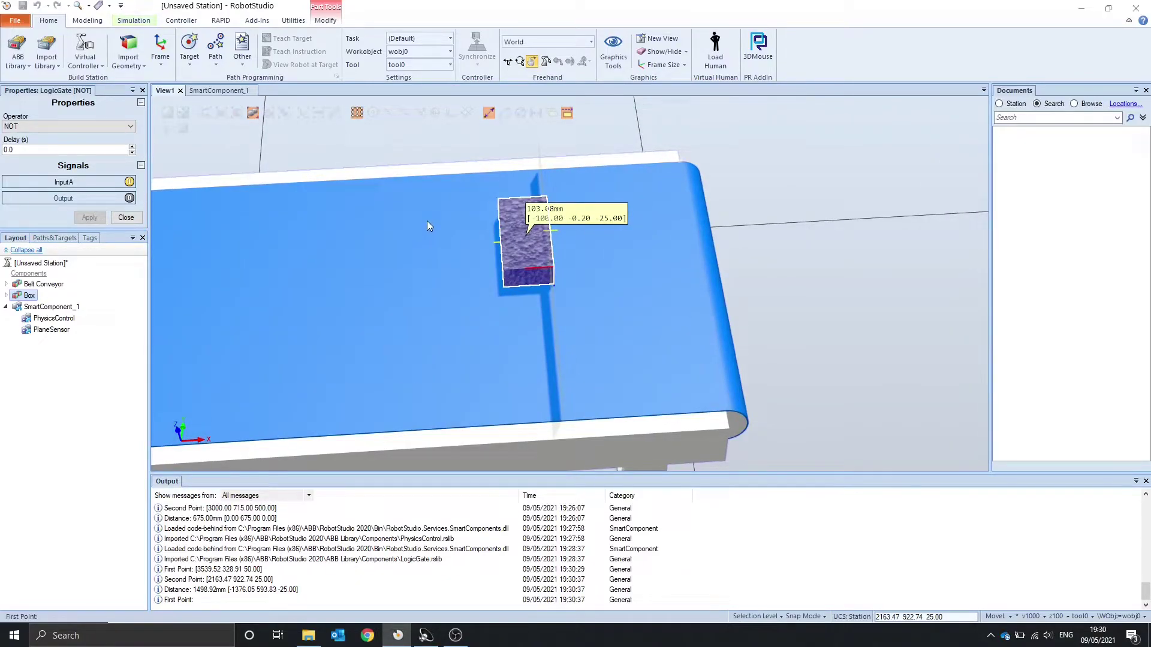
pyautogui.keyDown('ctrl'); pyautogui.keyDown('shift'); pyautogui.moveTo(426, 221); pyautogui.dragTo(470, 208); pyautogui.keyUp('shift'); pyautogui.keyUp('ctrl')
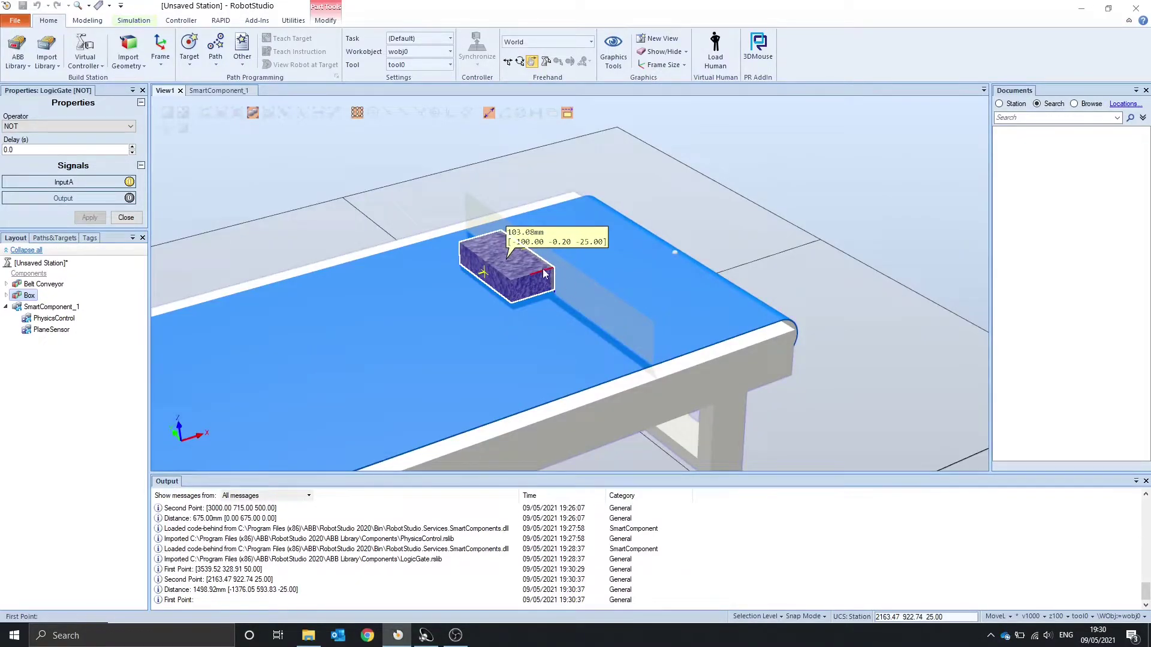
# - Check the sensor and belt signals in the diagram, then drop the Box upstream on the belt
pyautogui.click(215, 90)
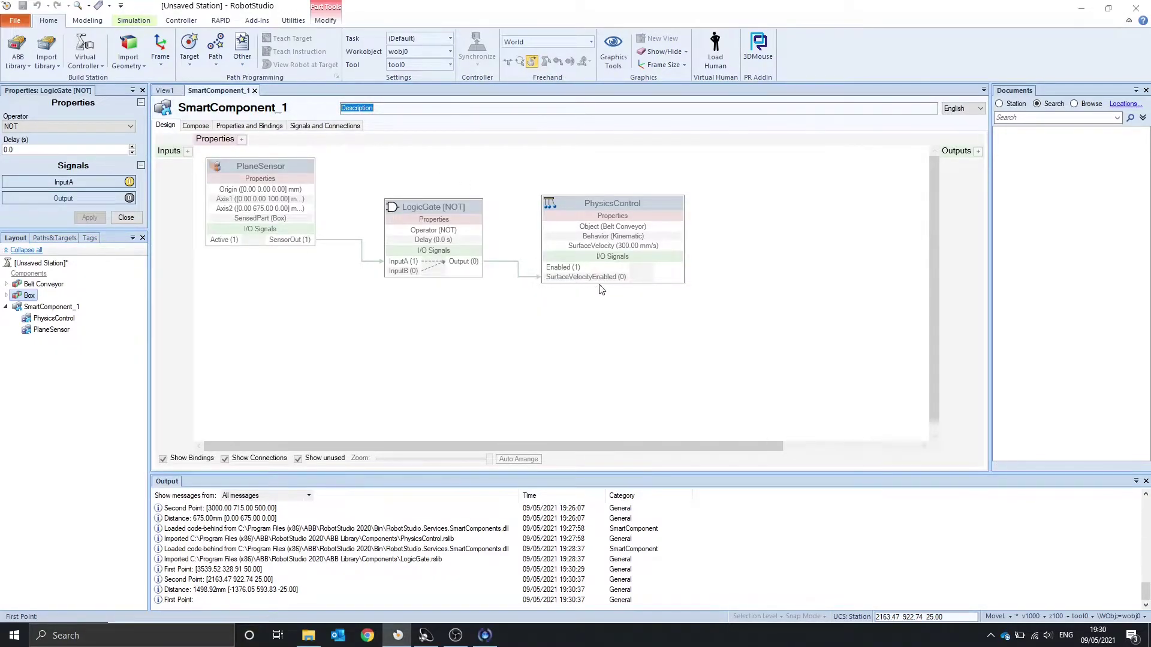
pyautogui.click(165, 91)
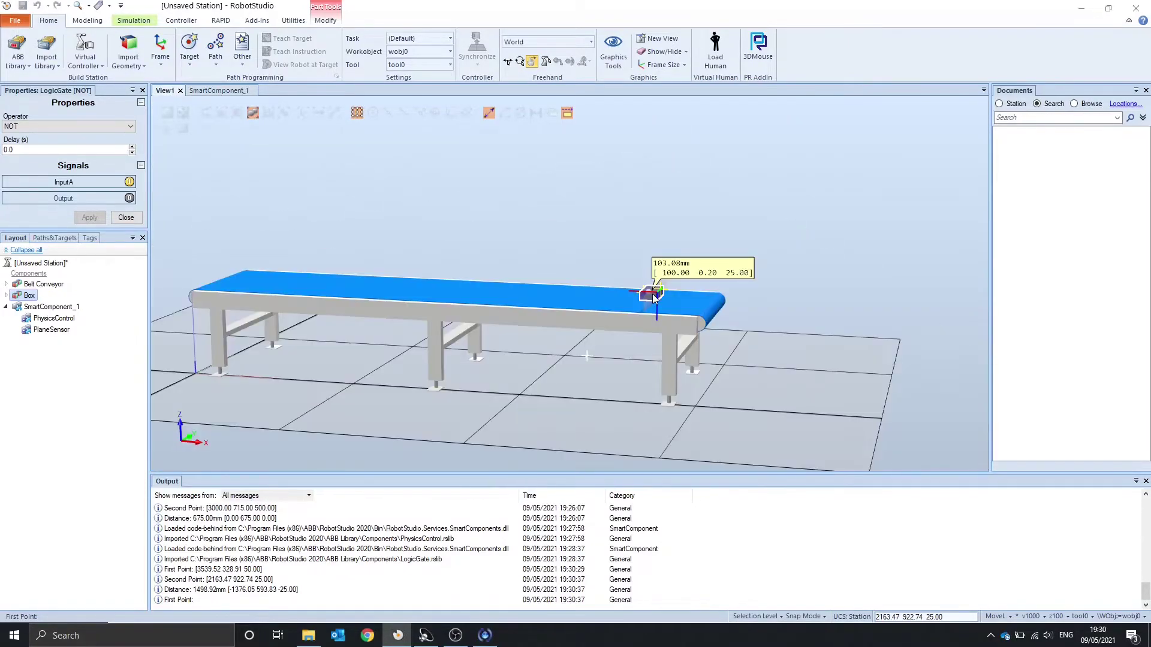
pyautogui.click(648, 292)
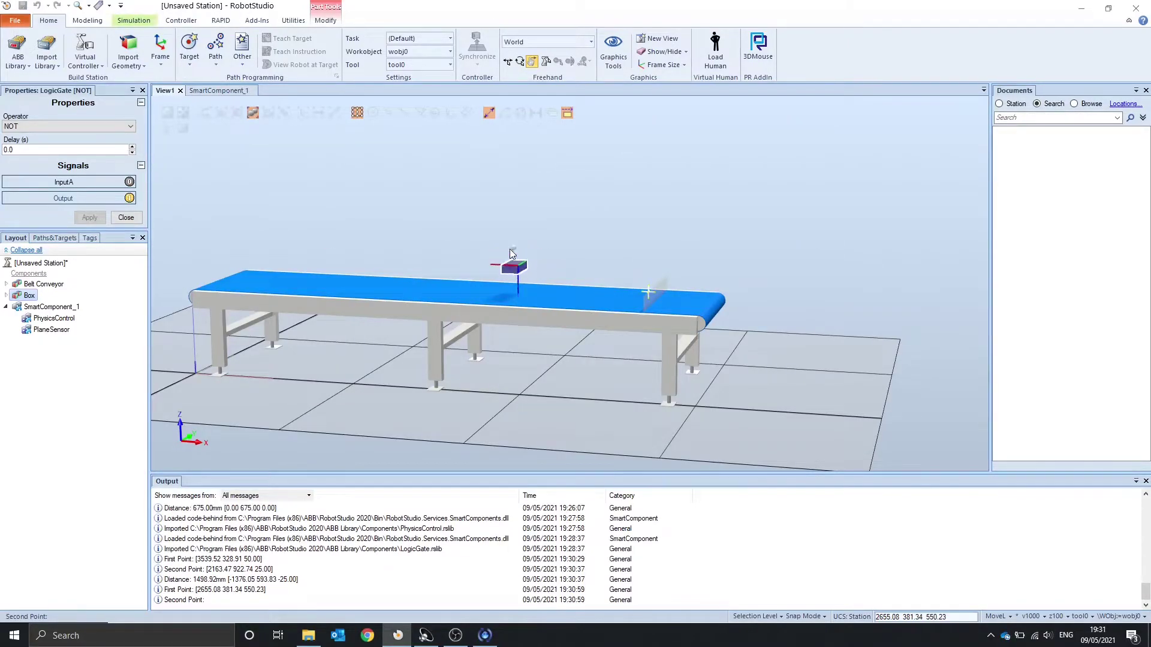
pyautogui.keyDown('ctrl'); pyautogui.keyDown('shift'); pyautogui.moveTo(614, 271); pyautogui.dragTo(656, 280); pyautogui.keyUp('shift'); pyautogui.keyUp('ctrl')
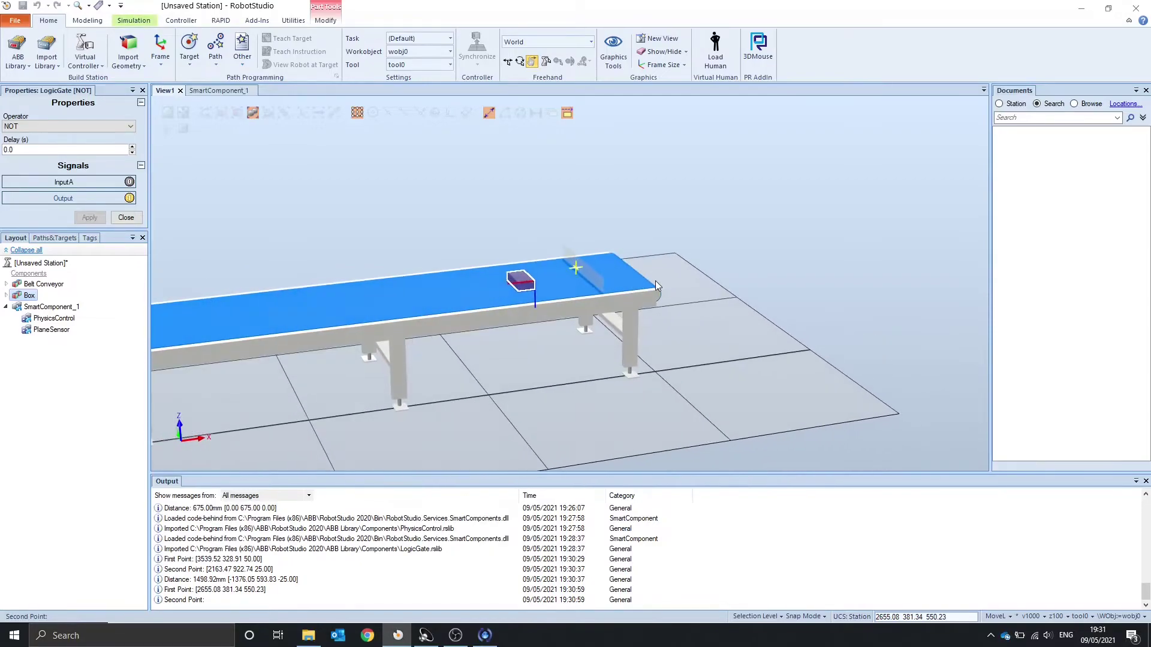
pyautogui.scroll(3, 656, 280)
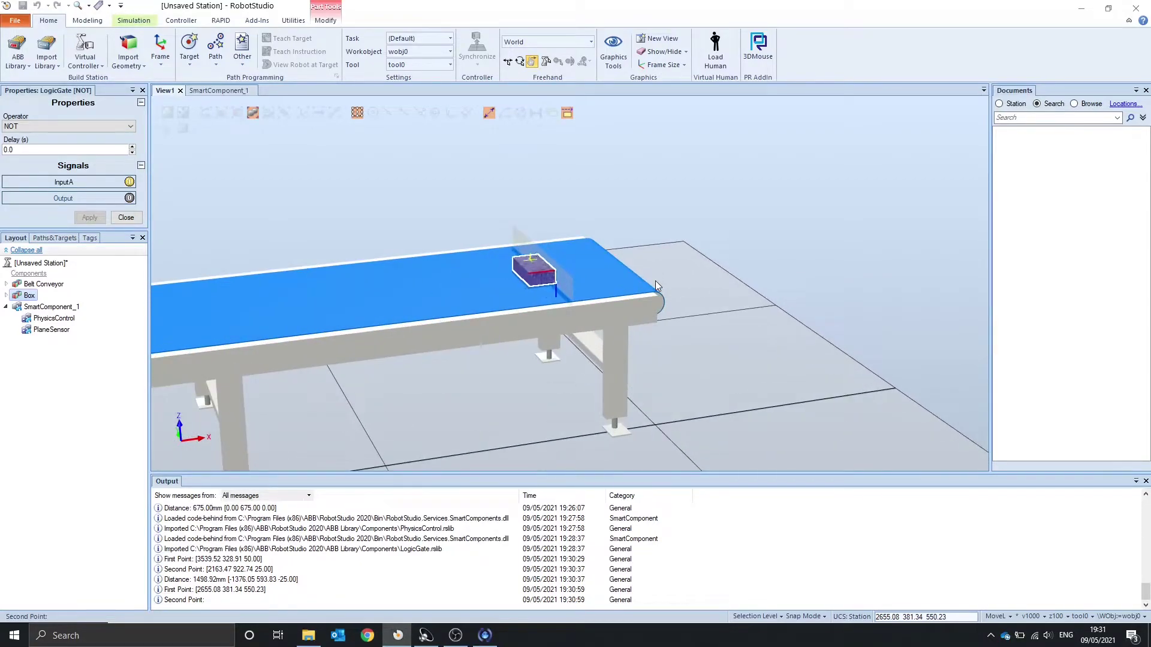
pyautogui.scroll(3, 656, 280)
pyautogui.scroll(-2, 655, 281)
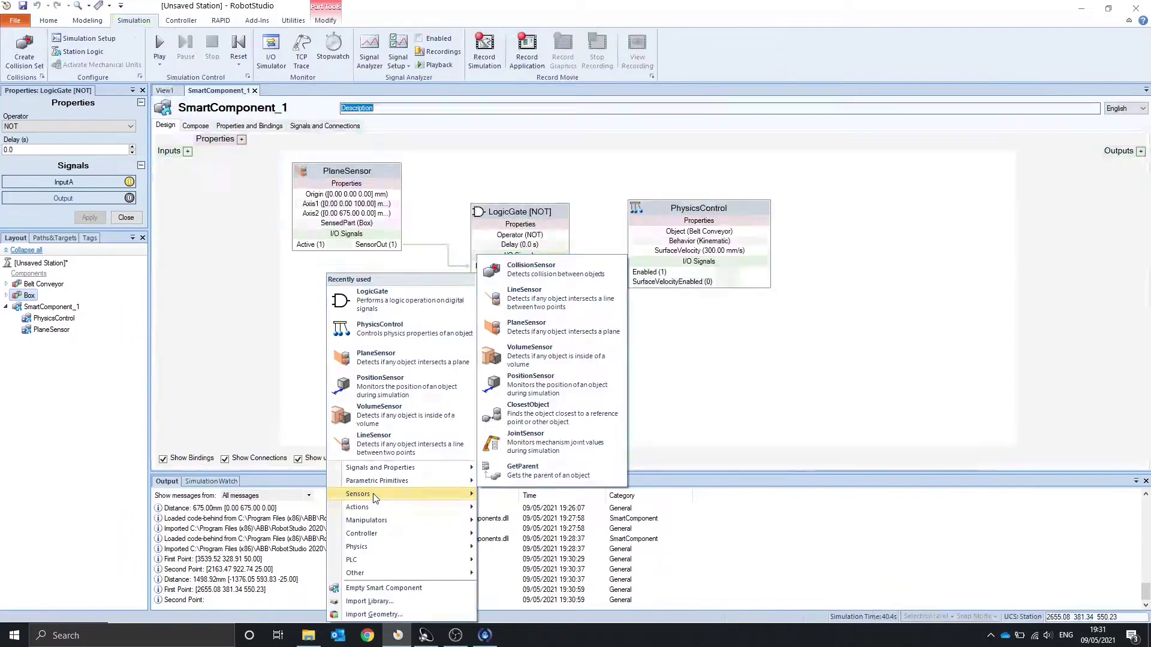
# - Add a VolumeSensor below the LogicGate and view its 500 mm box at the conveyor's near end
pyautogui.click(536, 355)
pyautogui.moveTo(1007, 173); pyautogui.dragTo(227, 288)
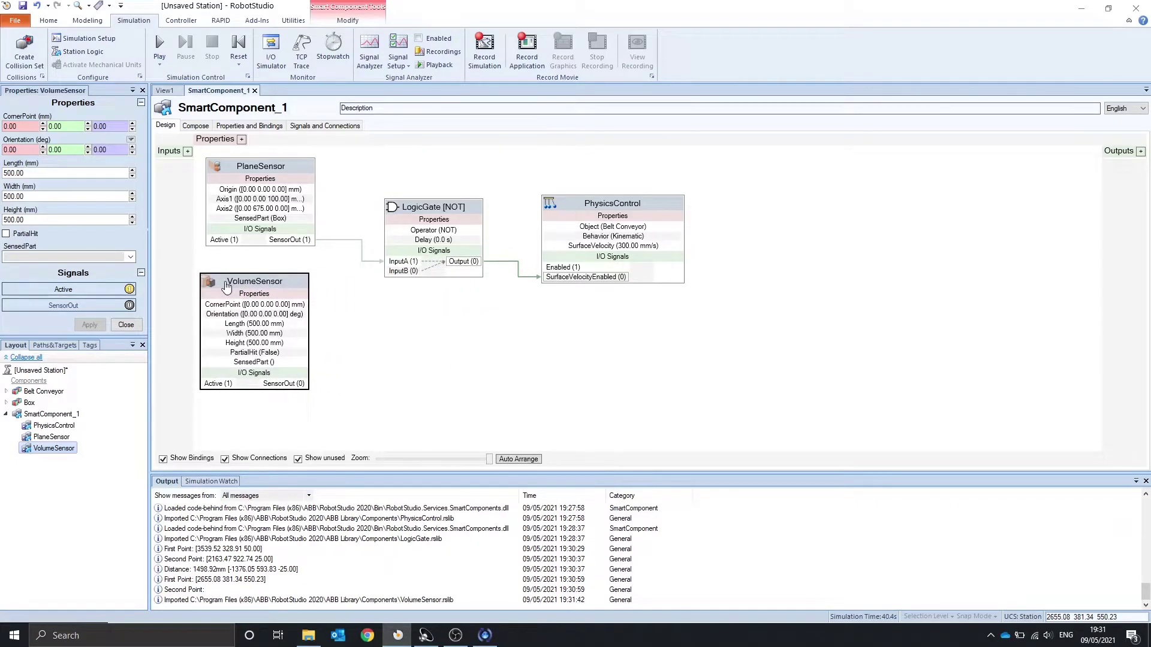
pyautogui.click(165, 90)
pyautogui.scroll(-5, 537, 192)
pyautogui.scroll(5, 371, 220)
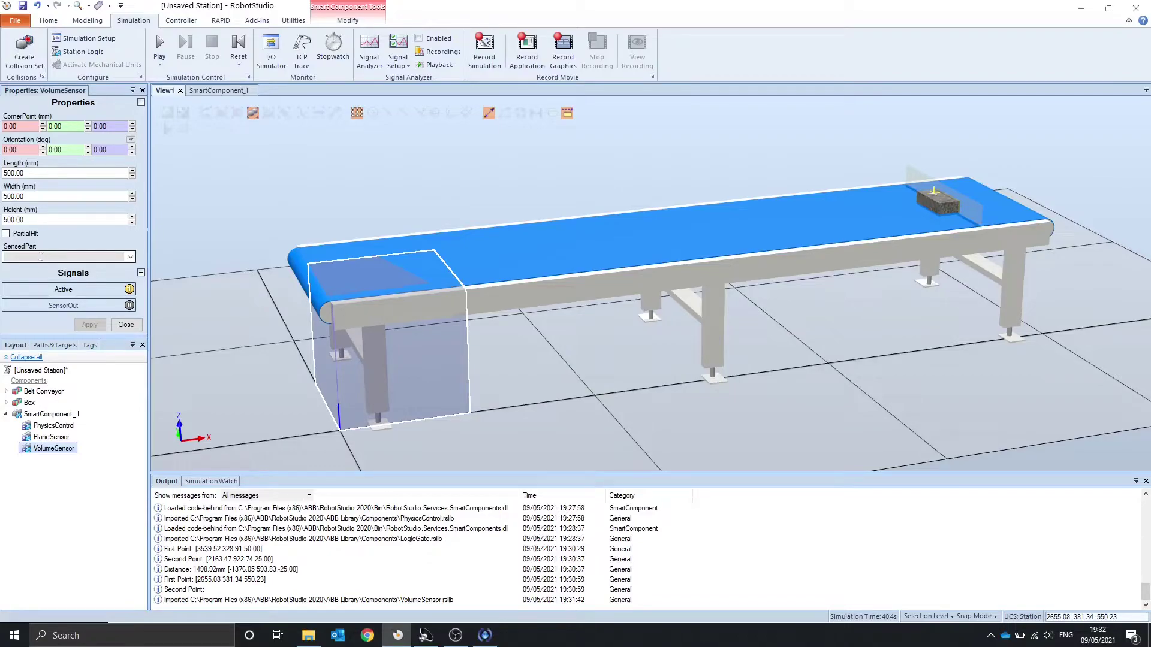
# - Delete the PlaneSensor from the Layout browser and select the VolumeSensor
pyautogui.doubleClick(58, 439)
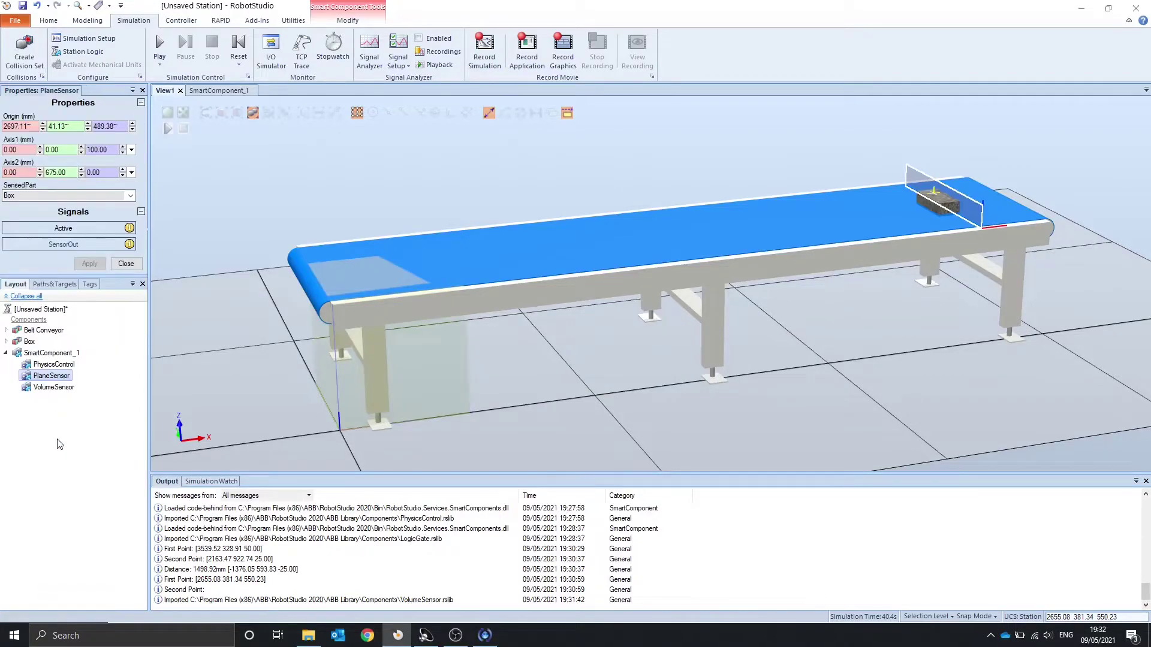
pyautogui.rightClick(51, 375)
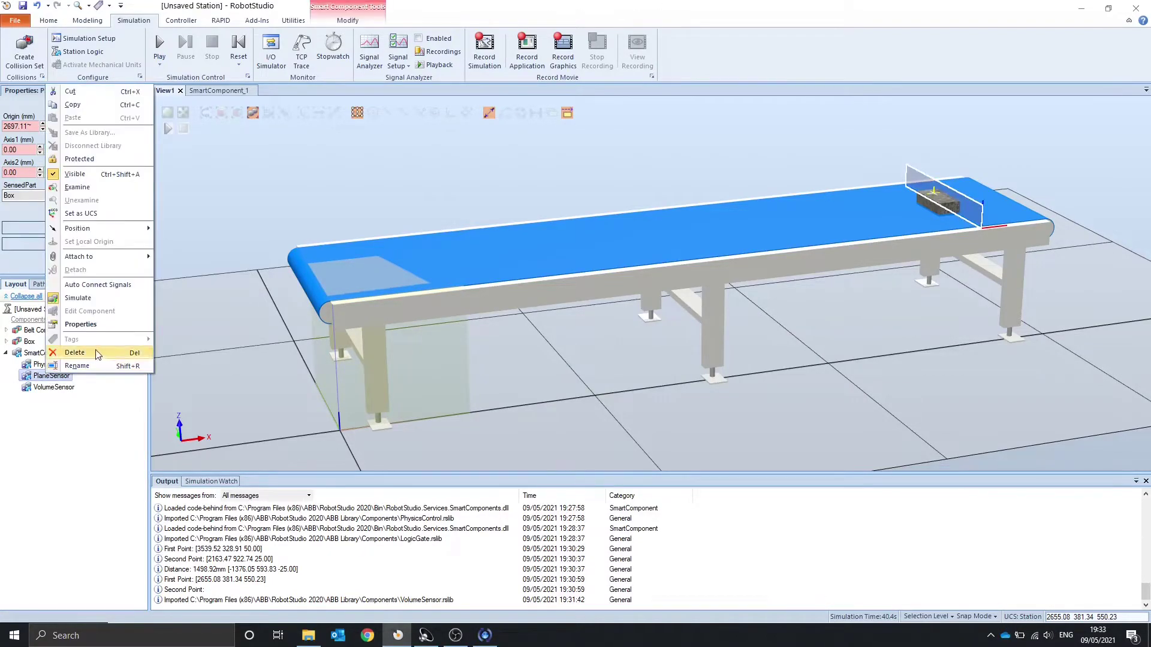
pyautogui.click(75, 353)
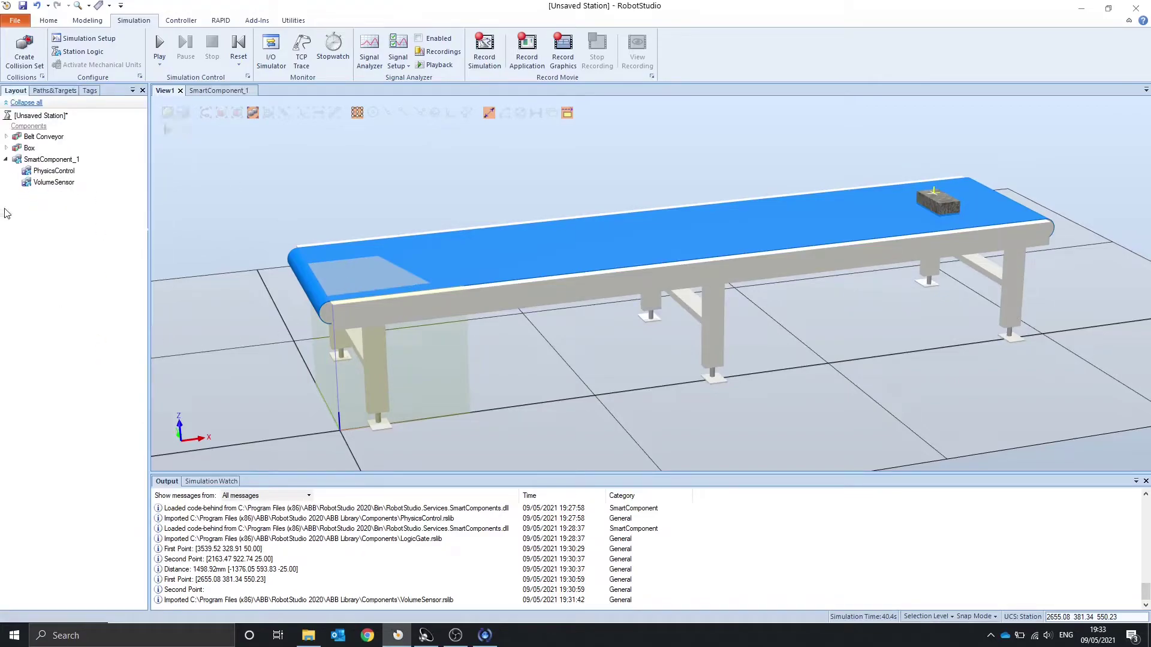
pyautogui.click(54, 182)
# - Raise the VolumeSensor by freehand, then enter dimensions 100 and 1100 in its Properties and apply
pyautogui.click(48, 20)
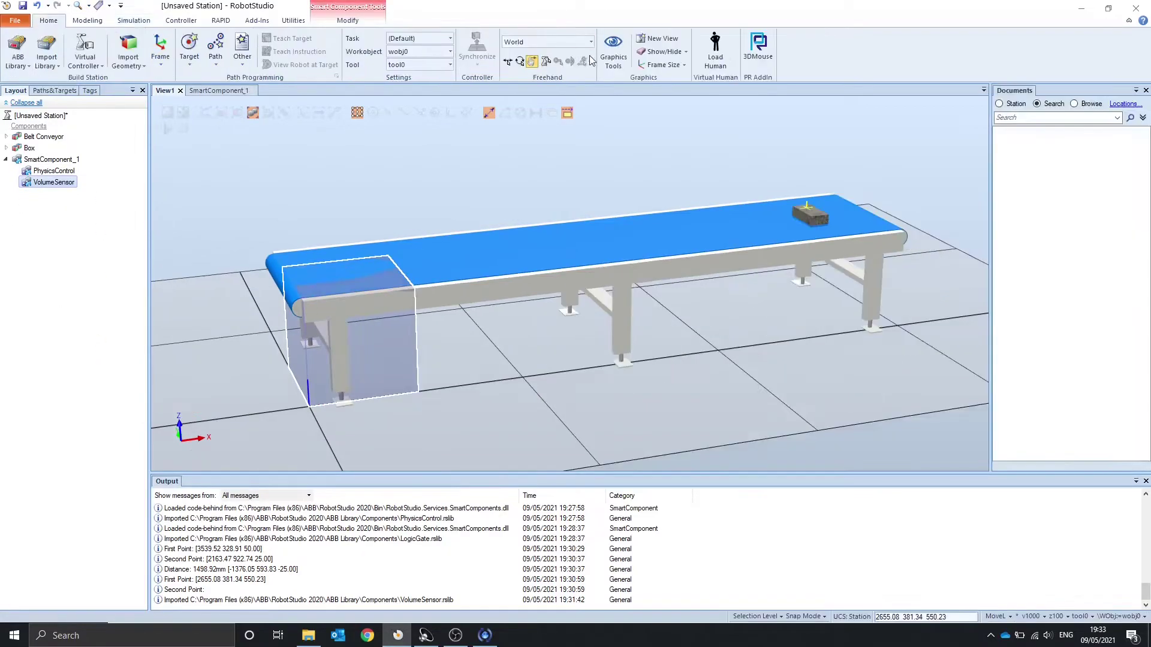
pyautogui.click(506, 61)
pyautogui.moveTo(306, 366); pyautogui.dragTo(738, 254)
pyautogui.doubleClick(53, 186)
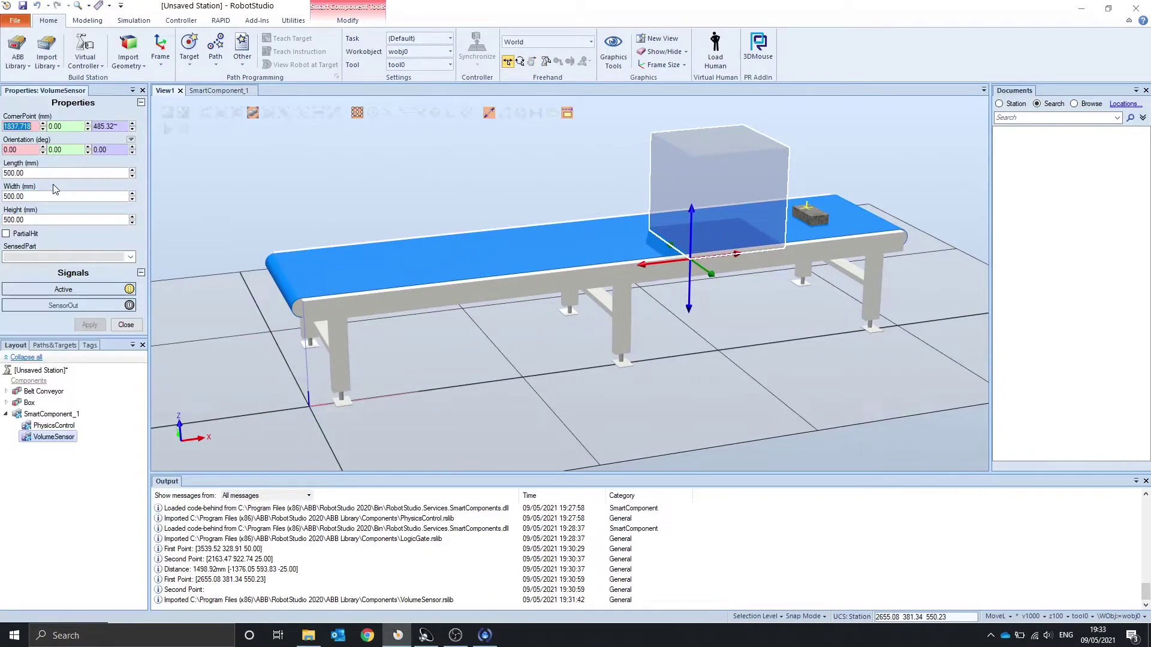
pyautogui.click(34, 173)
pyautogui.write('100')
pyautogui.press('Tab')
pyautogui.write('1100')
pyautogui.click(89, 325)
# - Change the VolumeSensor's Length to 200 mm and Width to 300 mm
pyautogui.keyDown('ctrl'); pyautogui.keyDown('shift'); pyautogui.moveTo(268, 283); pyautogui.dragTo(790, 204); pyautogui.keyUp('shift'); pyautogui.keyUp('ctrl')
pyautogui.scroll(5, 790, 204)
pyautogui.doubleClick(3, 198)
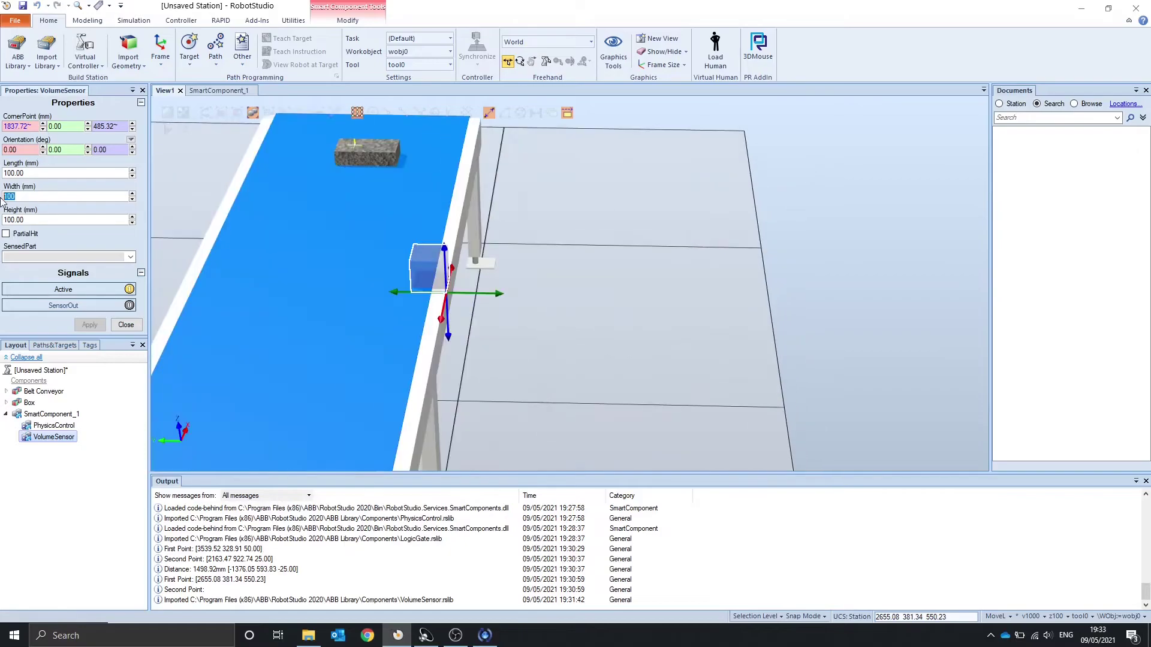
pyautogui.write('200')
pyautogui.doubleClick(39, 173)
pyautogui.write('200')
pyautogui.press('Return')
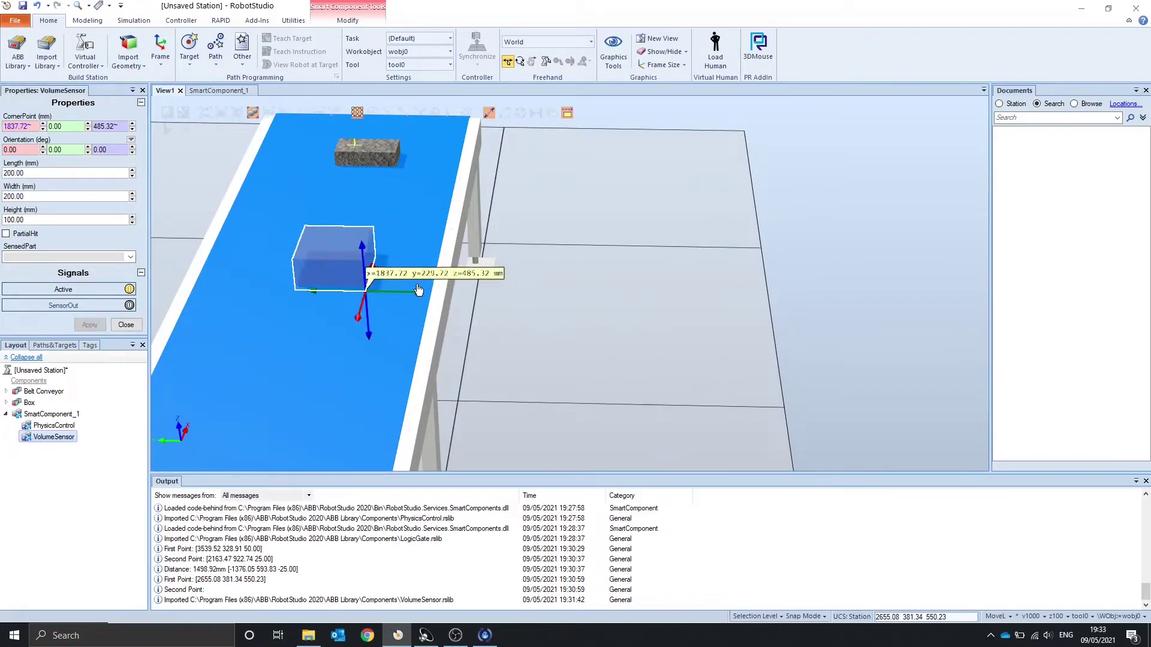
pyautogui.doubleClick(46, 196)
pyautogui.write('300')
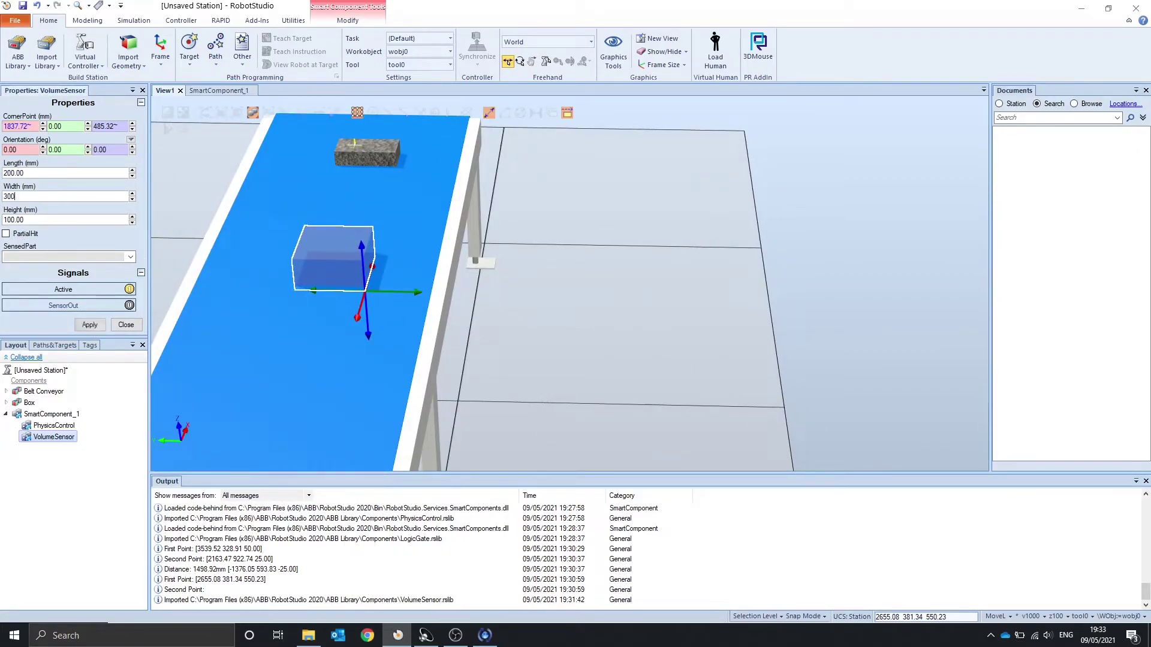
pyautogui.press('Return')
# - Move the sensor box onto the belt and wire its SensorOut to the LogicGate's InputB
pyautogui.click(725, 275)
pyautogui.keyDown('ctrl'); pyautogui.keyDown('shift'); pyautogui.moveTo(725, 275); pyautogui.dragTo(742, 198); pyautogui.keyUp('shift'); pyautogui.keyUp('ctrl')
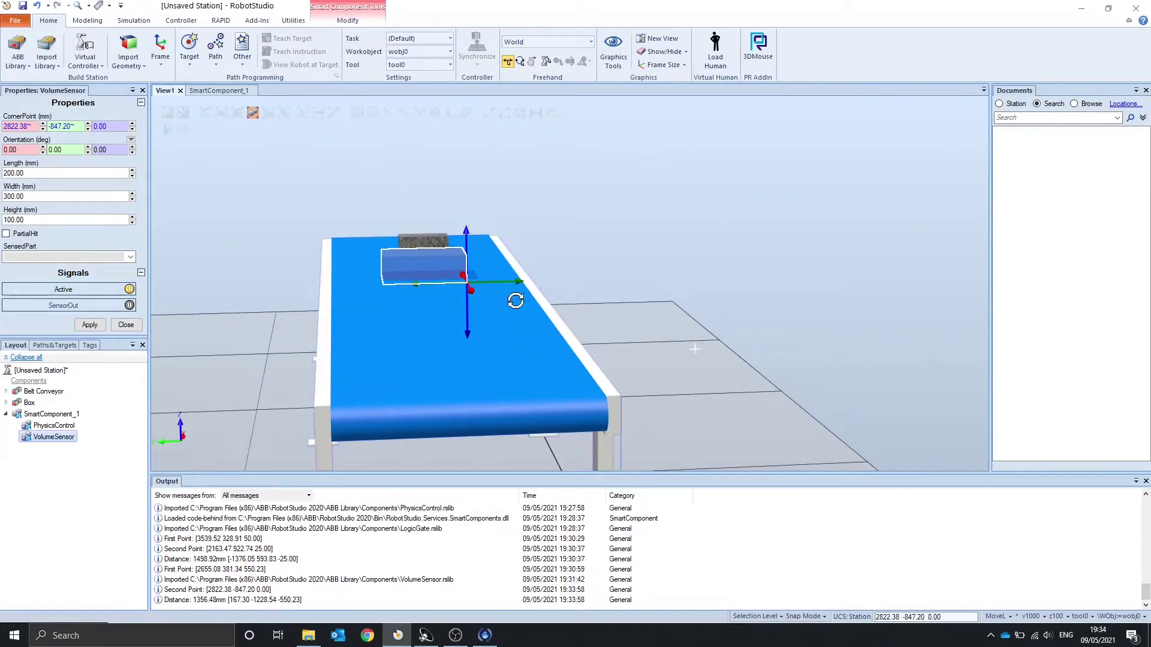
pyautogui.keyDown('ctrl'); pyautogui.keyDown('shift'); pyautogui.moveTo(513, 298); pyautogui.dragTo(395, 339); pyautogui.keyUp('shift'); pyautogui.keyUp('ctrl')
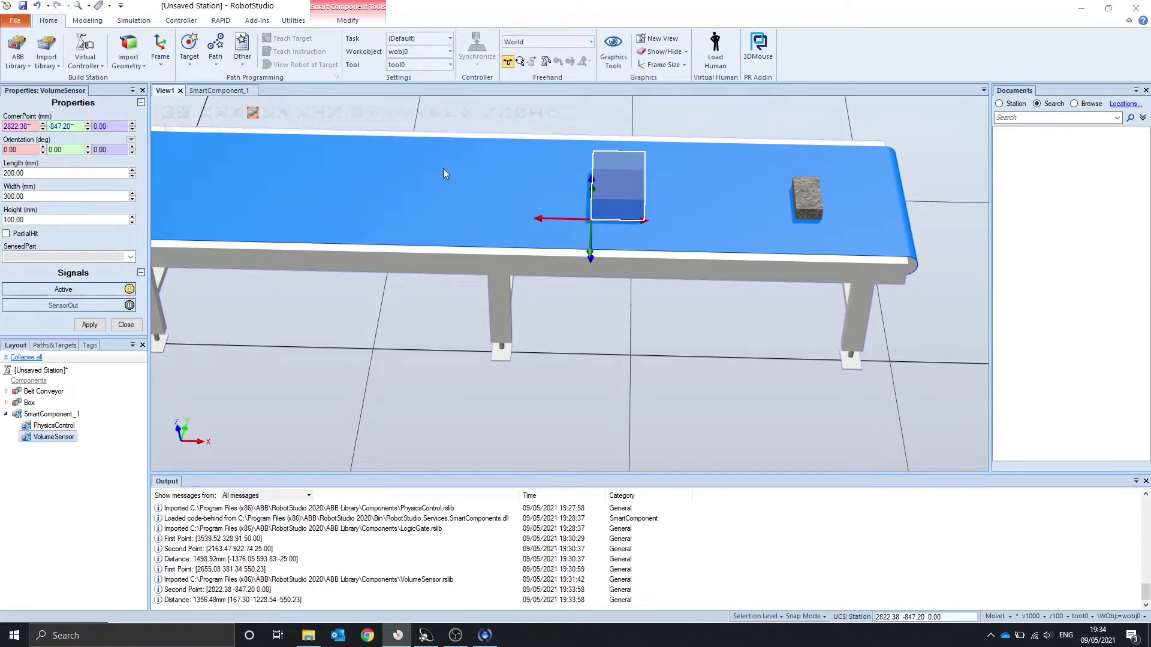
pyautogui.scroll(-2, 444, 168)
pyautogui.click(219, 90)
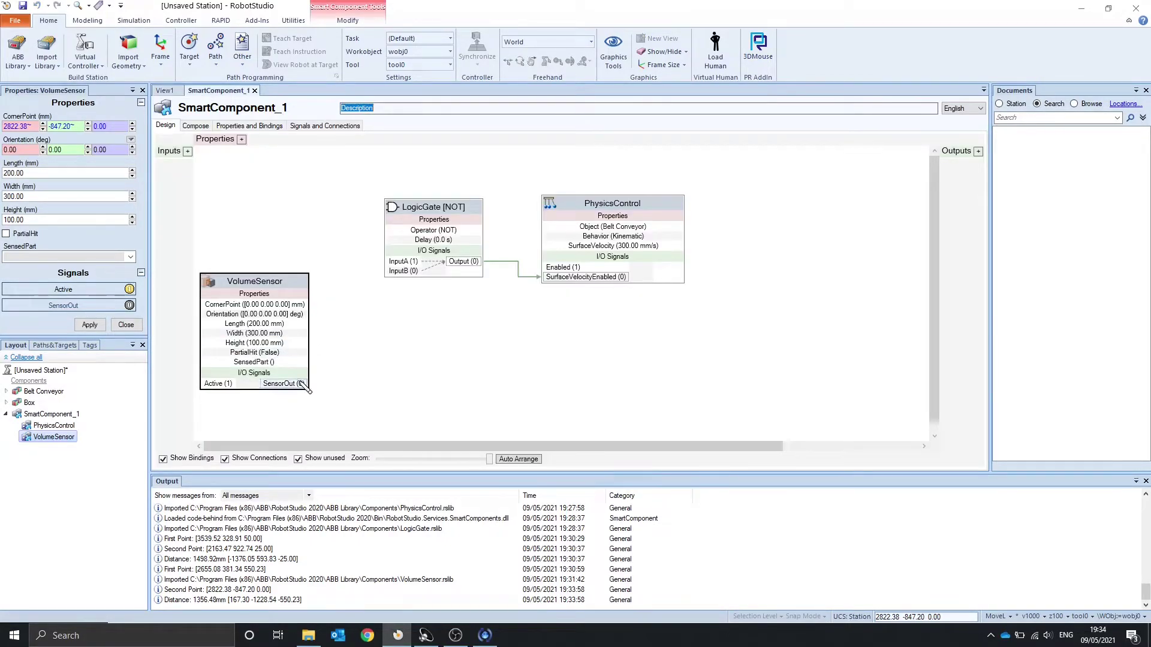
pyautogui.moveTo(299, 383); pyautogui.dragTo(395, 262)
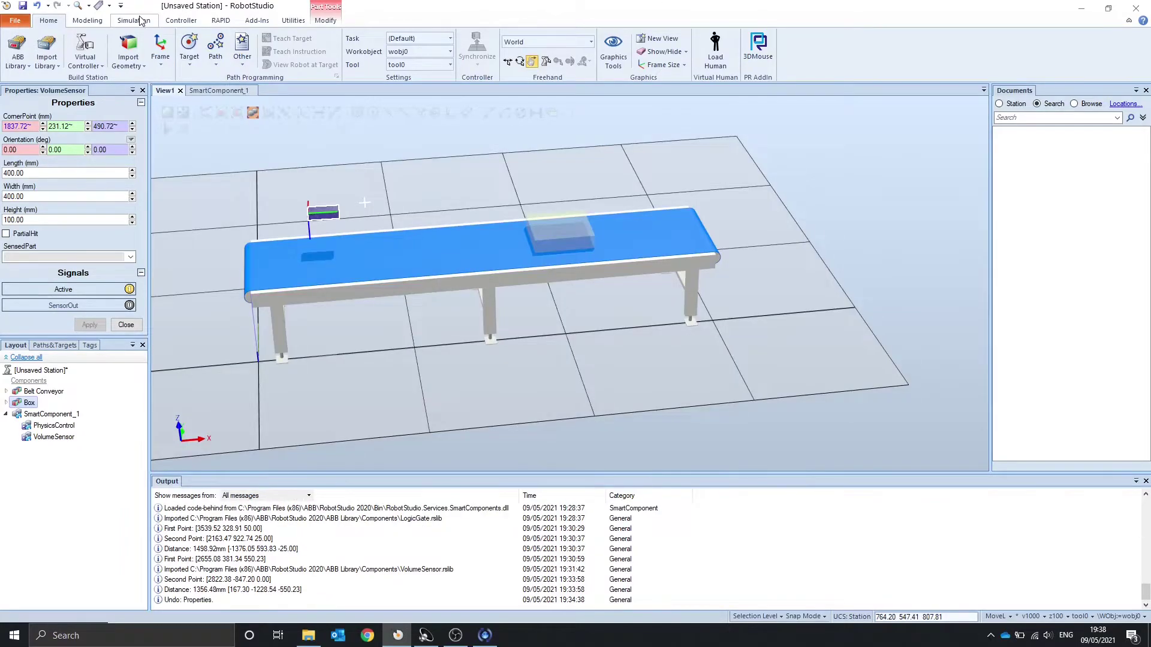
# - Start the simulation and watch the Box travel into the volume sensor
pyautogui.click(133, 20)
pyautogui.click(159, 41)
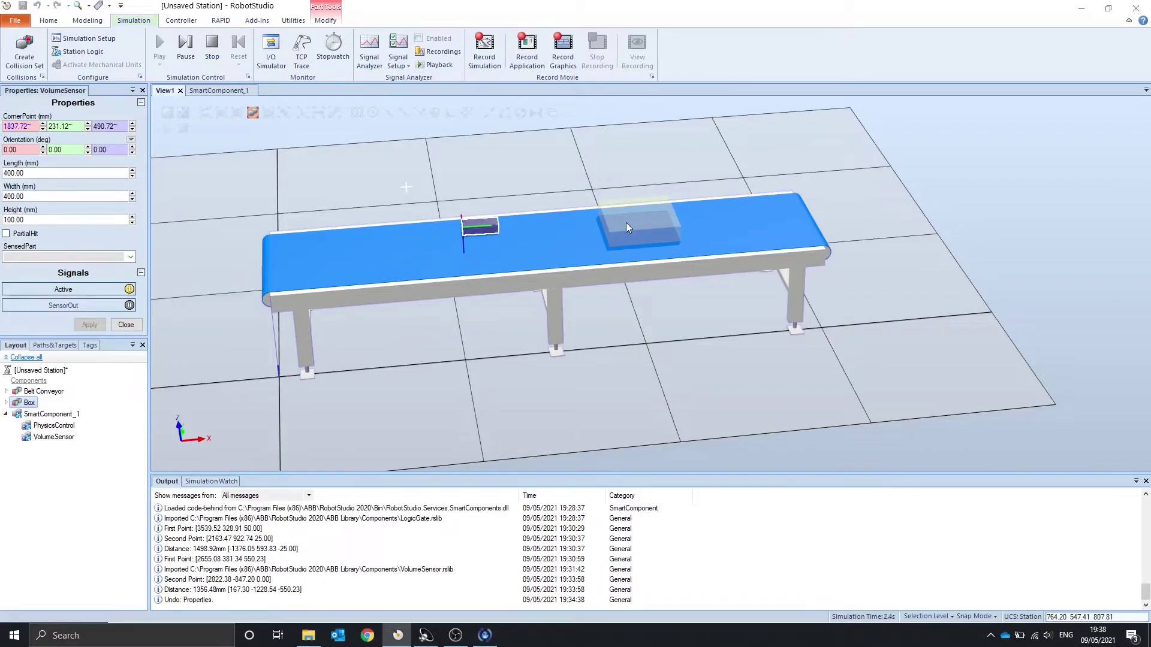
pyautogui.keyDown('ctrl'); pyautogui.keyDown('shift'); pyautogui.moveTo(625, 221); pyautogui.dragTo(633, 239); pyautogui.keyUp('shift'); pyautogui.keyUp('ctrl')
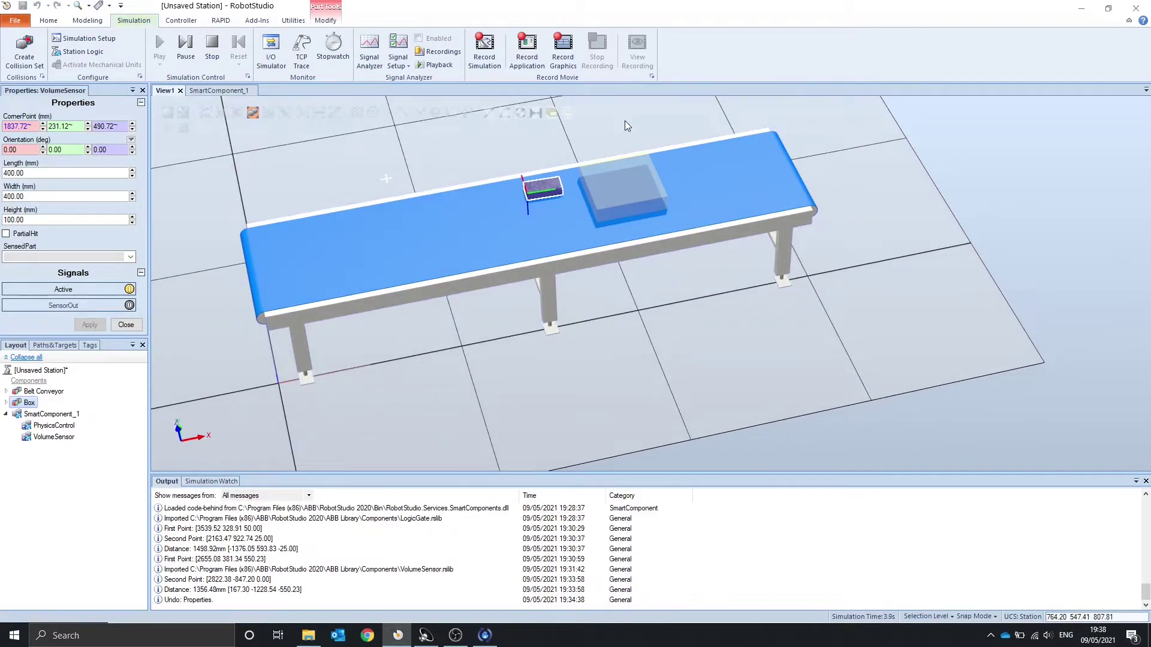
pyautogui.scroll(5, 625, 121)
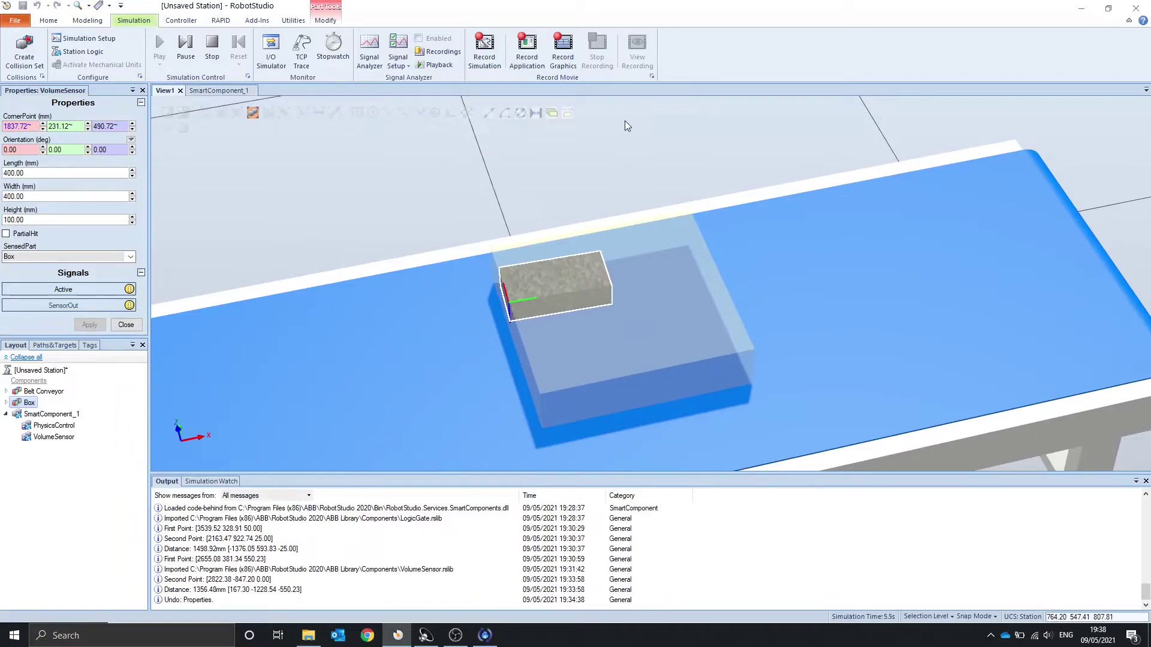
pyautogui.keyDown('ctrl'); pyautogui.keyDown('shift'); pyautogui.moveTo(625, 122); pyautogui.dragTo(587, 216); pyautogui.keyUp('shift'); pyautogui.keyUp('ctrl')
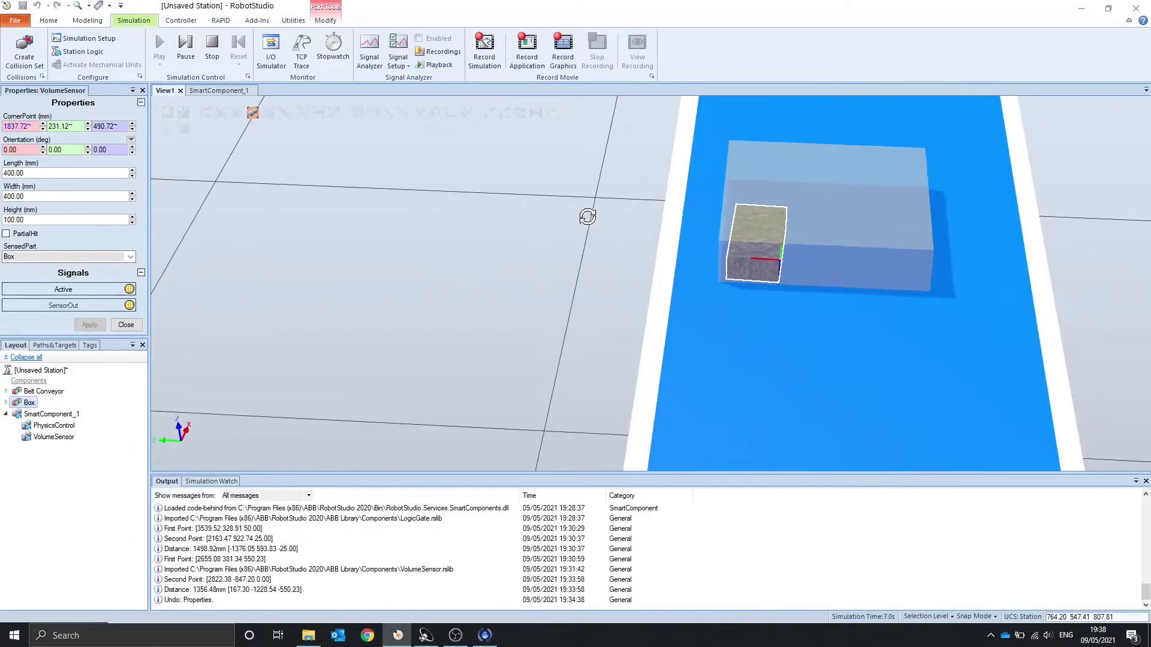
# - Check the diagram signals, then drag the Box out of the sensor zone
pyautogui.click(197, 90)
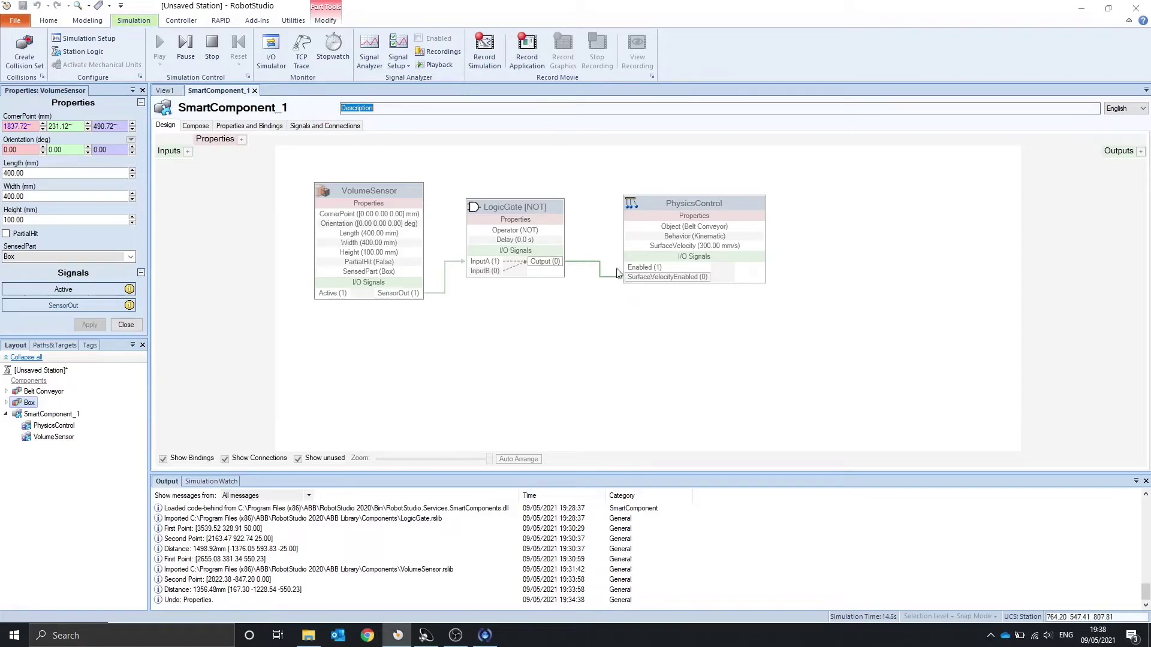
pyautogui.click(164, 91)
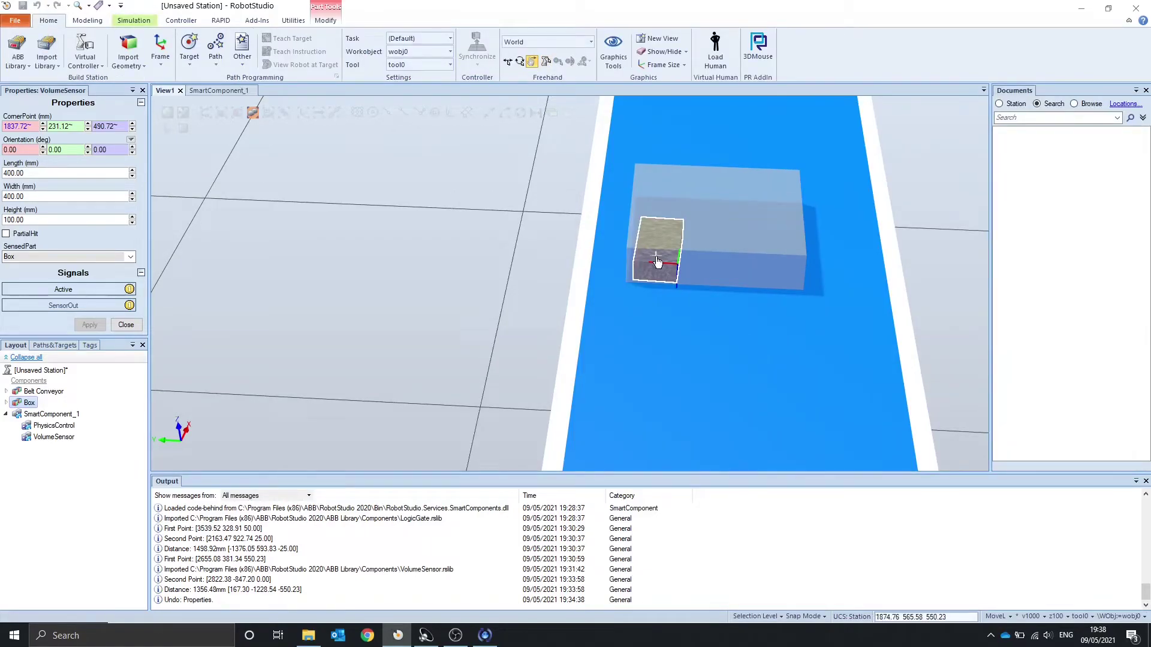
pyautogui.moveTo(657, 261); pyautogui.dragTo(640, 119)
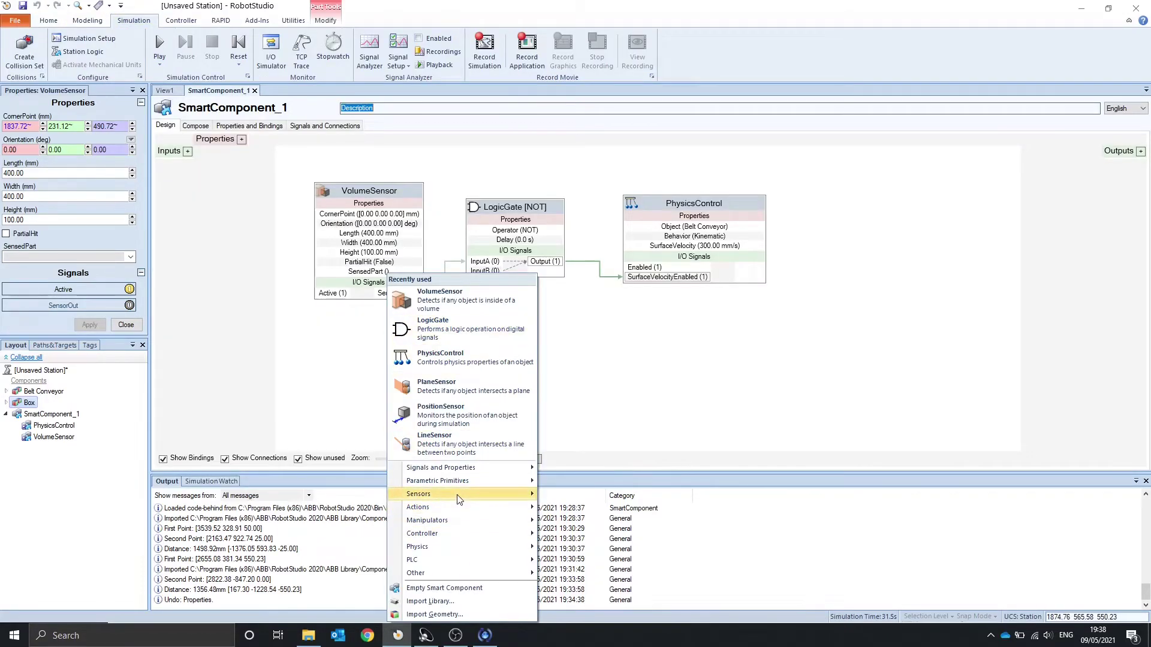
# - Add a PositionSensor with Global reference that tracks the Box, then return to View1
pyautogui.moveTo(462, 494)
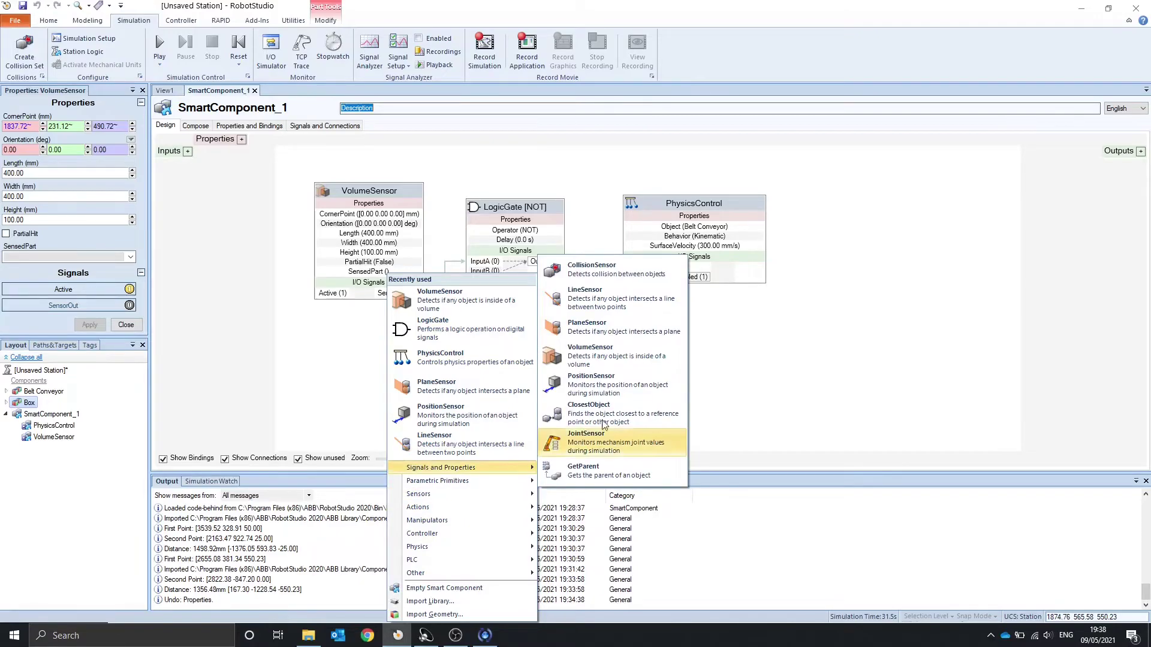
pyautogui.click(645, 380)
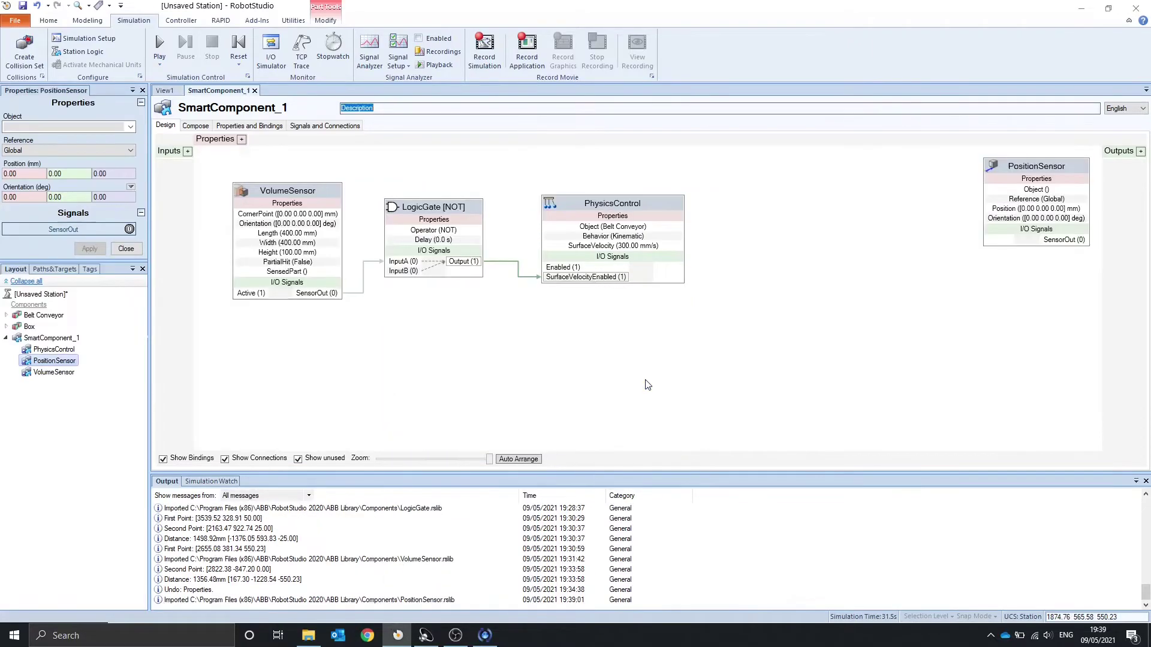
pyautogui.click(26, 150)
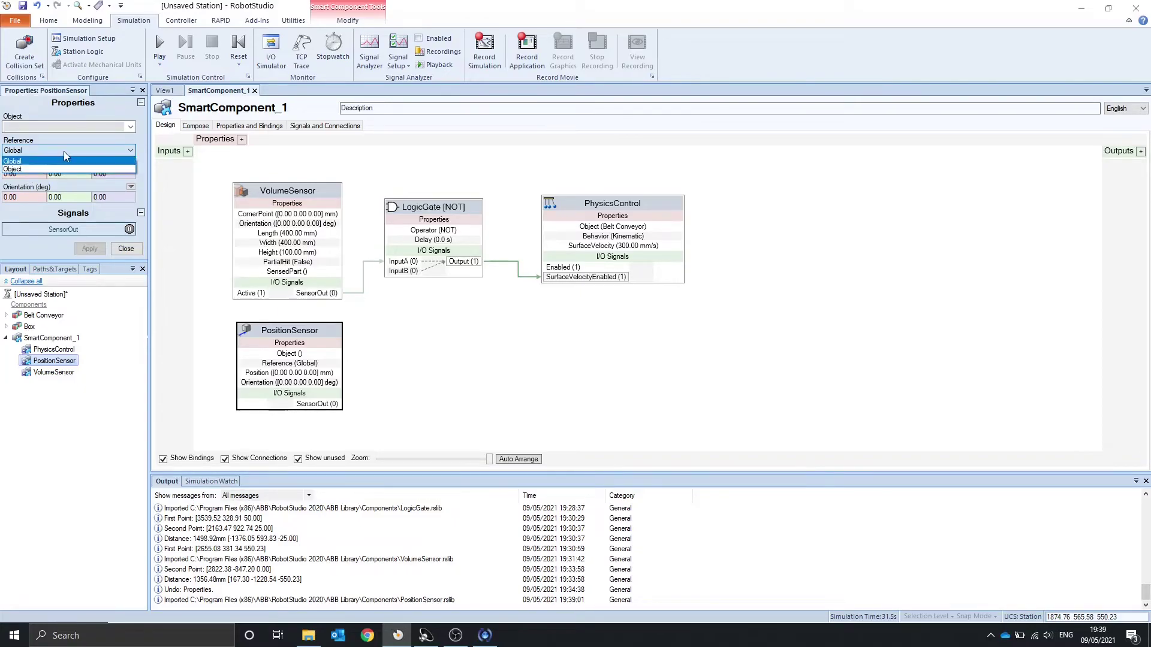
pyautogui.click(30, 170)
pyautogui.click(130, 127)
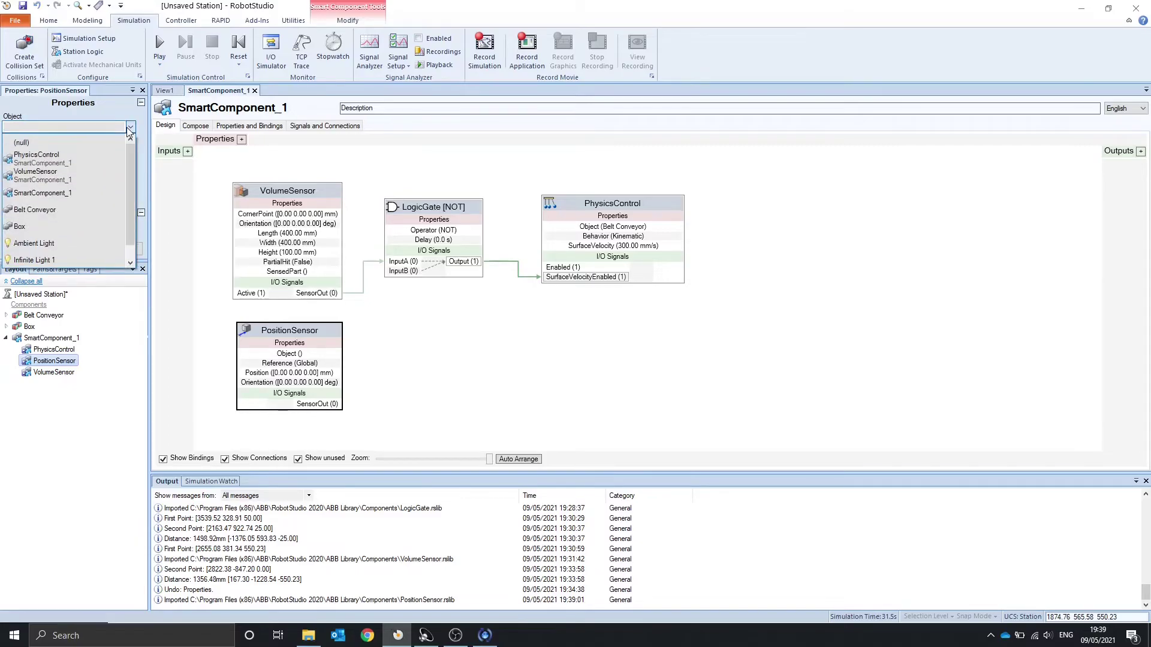
pyautogui.click(50, 226)
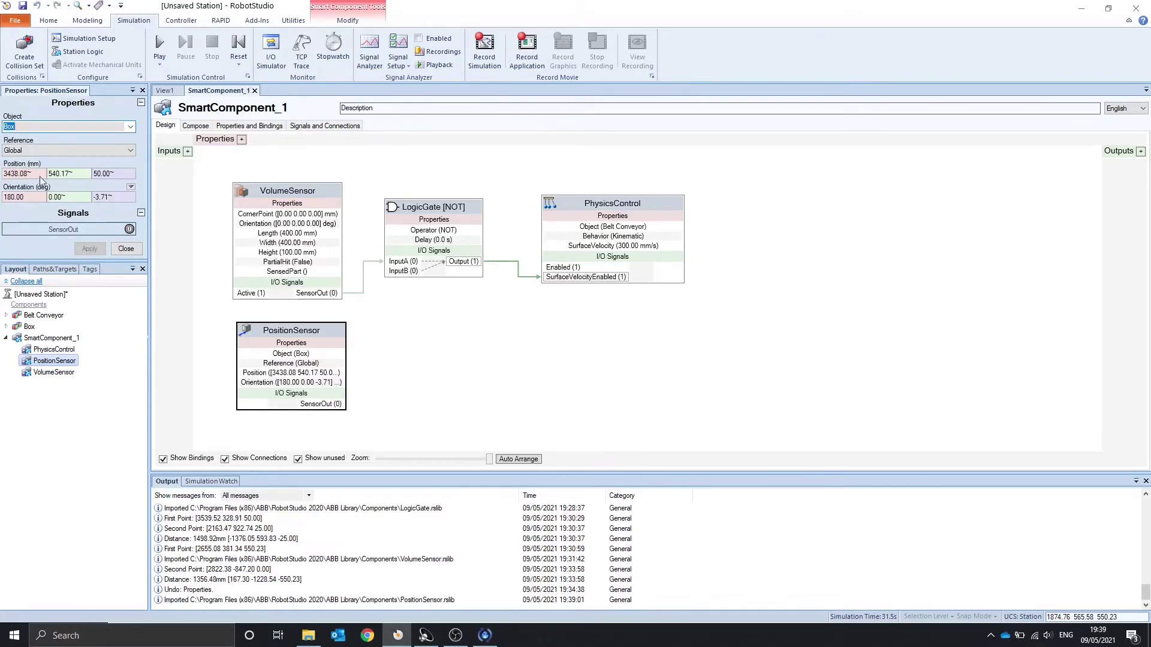
pyautogui.click(165, 91)
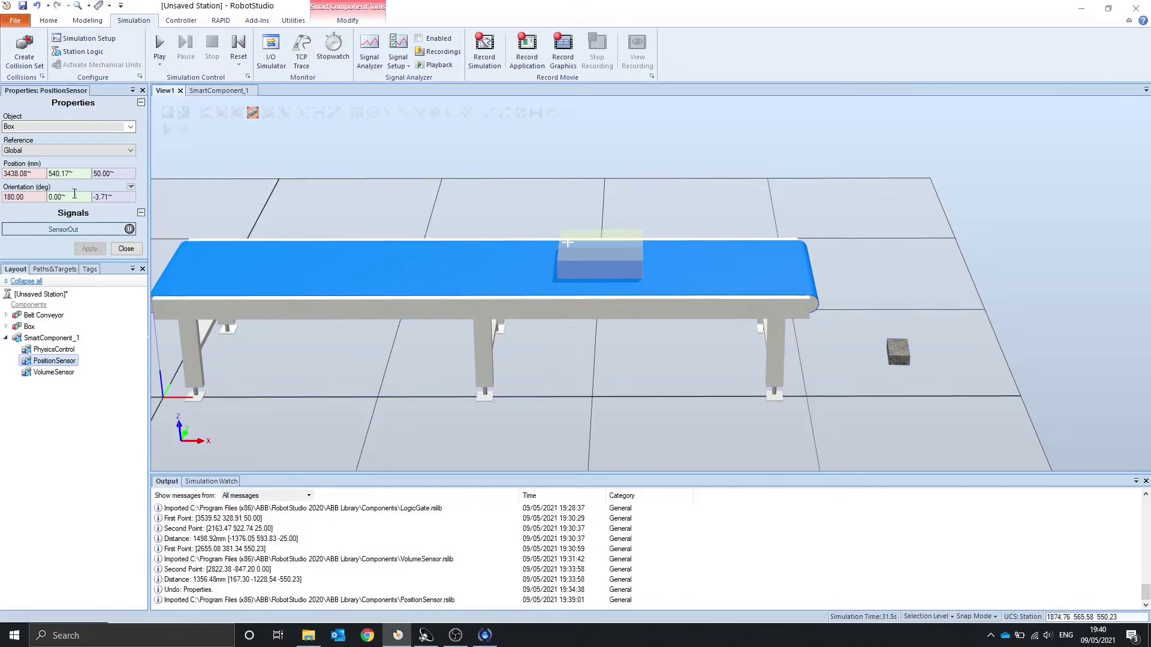
pyautogui.scroll(-3, 286, 295)
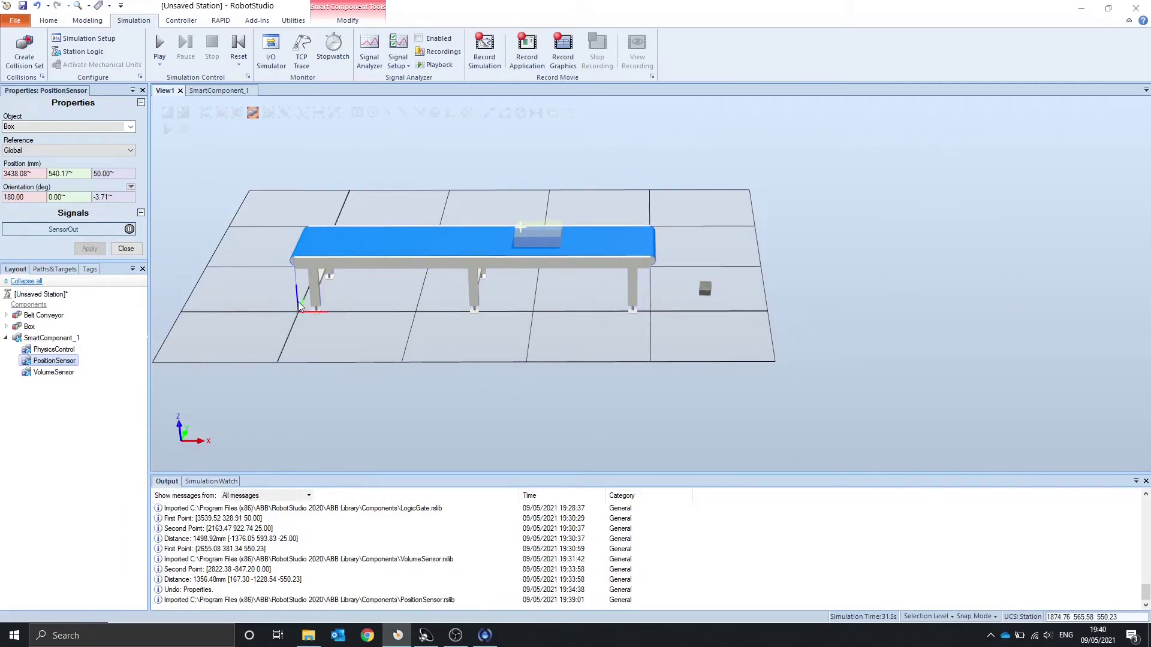
# - During simulation, freehand-move the Box onto the conveyor start, keeping the sensor reference Global
pyautogui.click(160, 43)
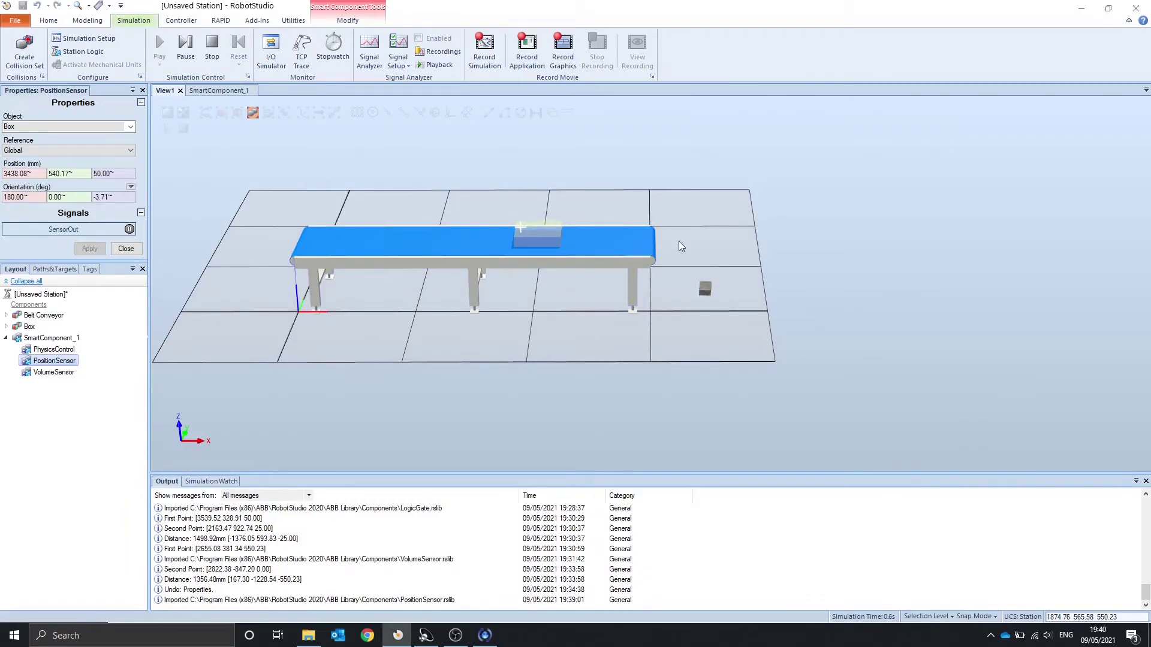
pyautogui.click(705, 280)
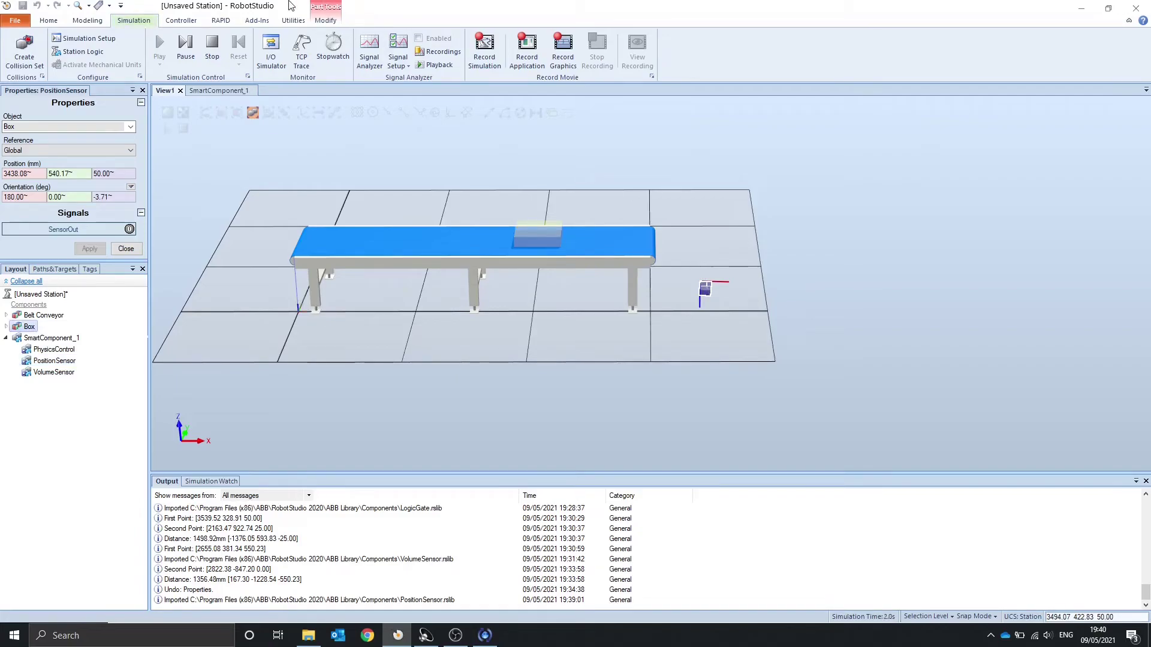
pyautogui.click(49, 20)
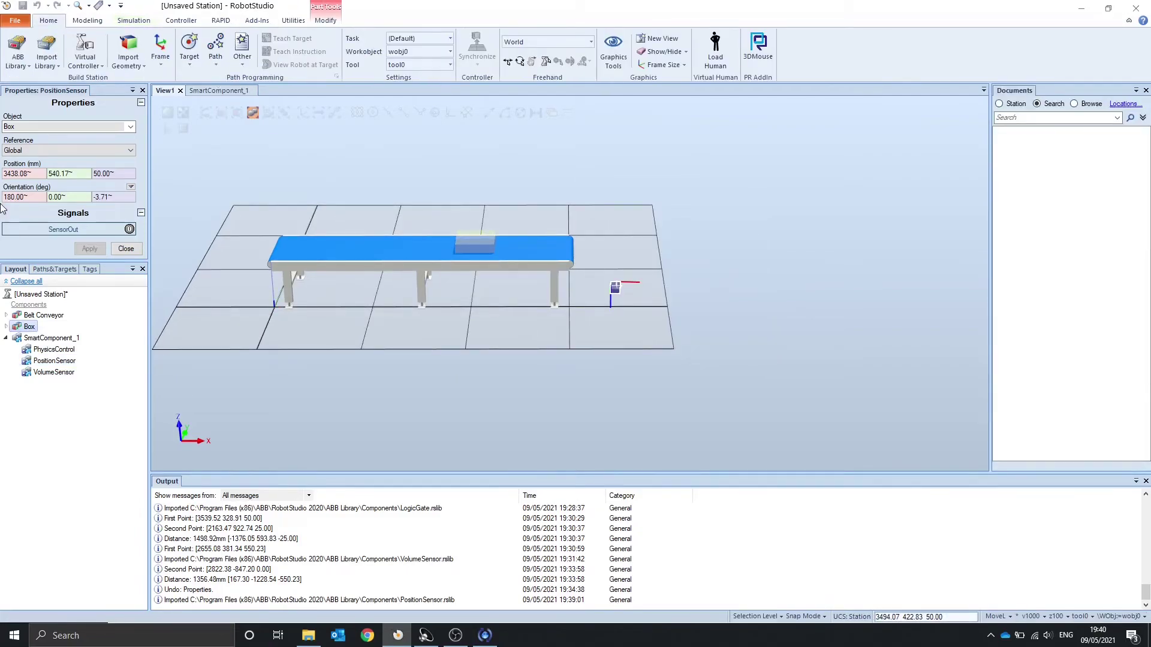
pyautogui.click(532, 61)
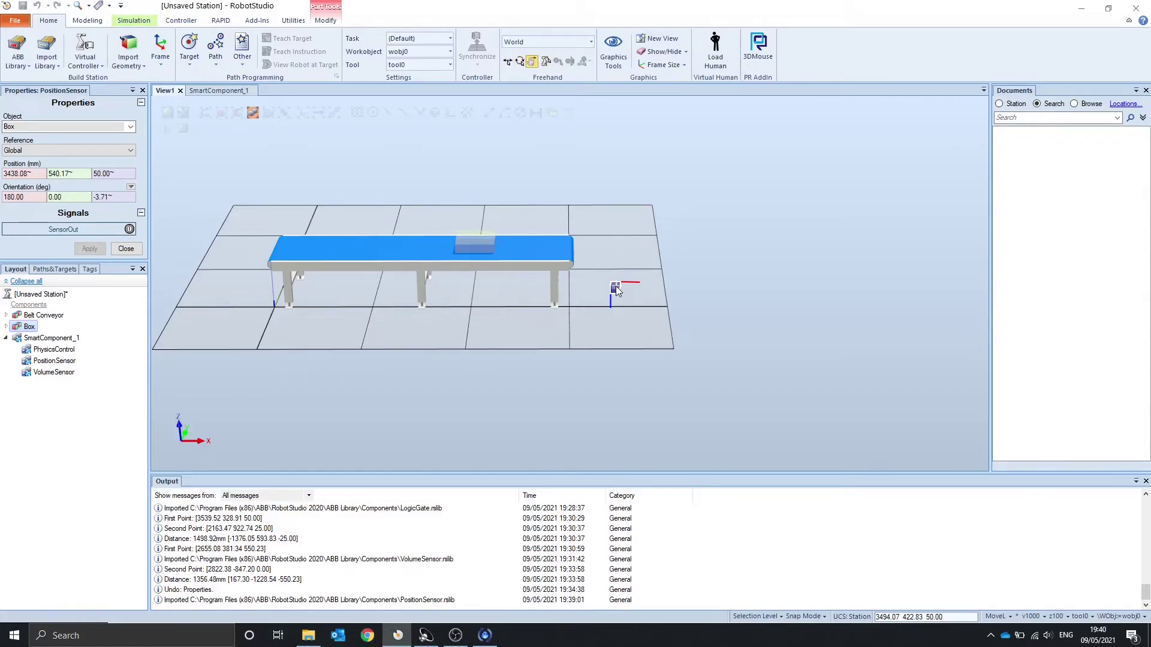
pyautogui.moveTo(616, 290)
pyautogui.mouseDown()
pyautogui.moveTo(567, 169)
pyautogui.moveTo(503, 143)
pyautogui.moveTo(367, 183)
pyautogui.moveTo(293, 178)
pyautogui.moveTo(314, 166)
pyautogui.mouseUp()
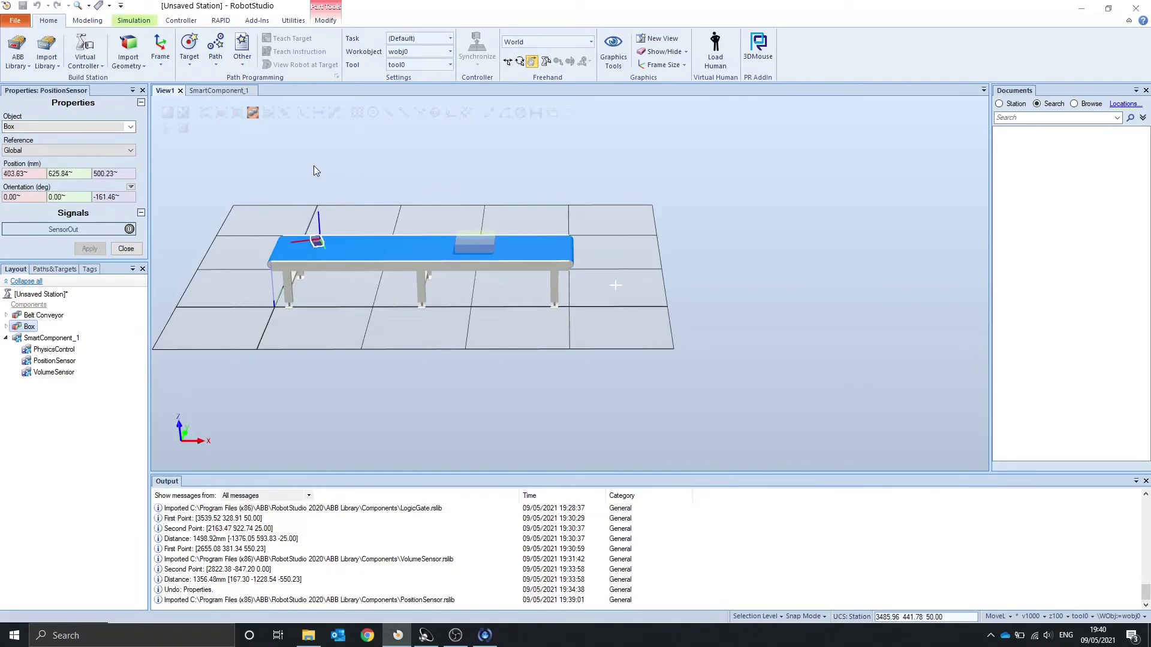
pyautogui.scroll(3, 228, 182)
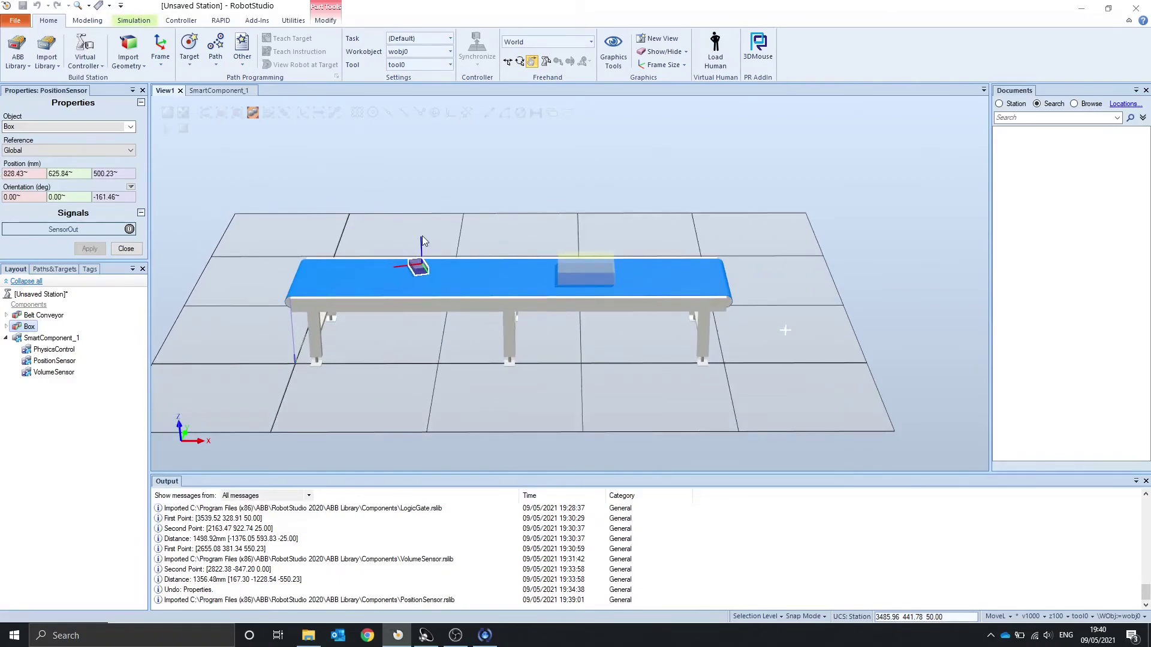
pyautogui.scroll(2, 484, 234)
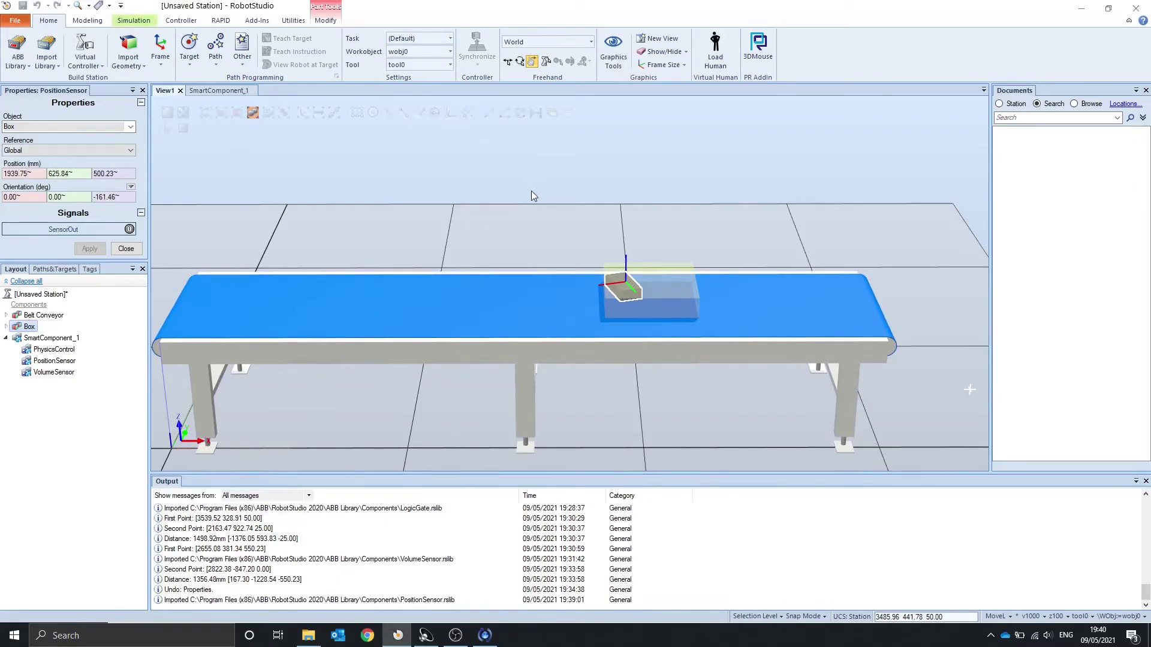
pyautogui.click(60, 151)
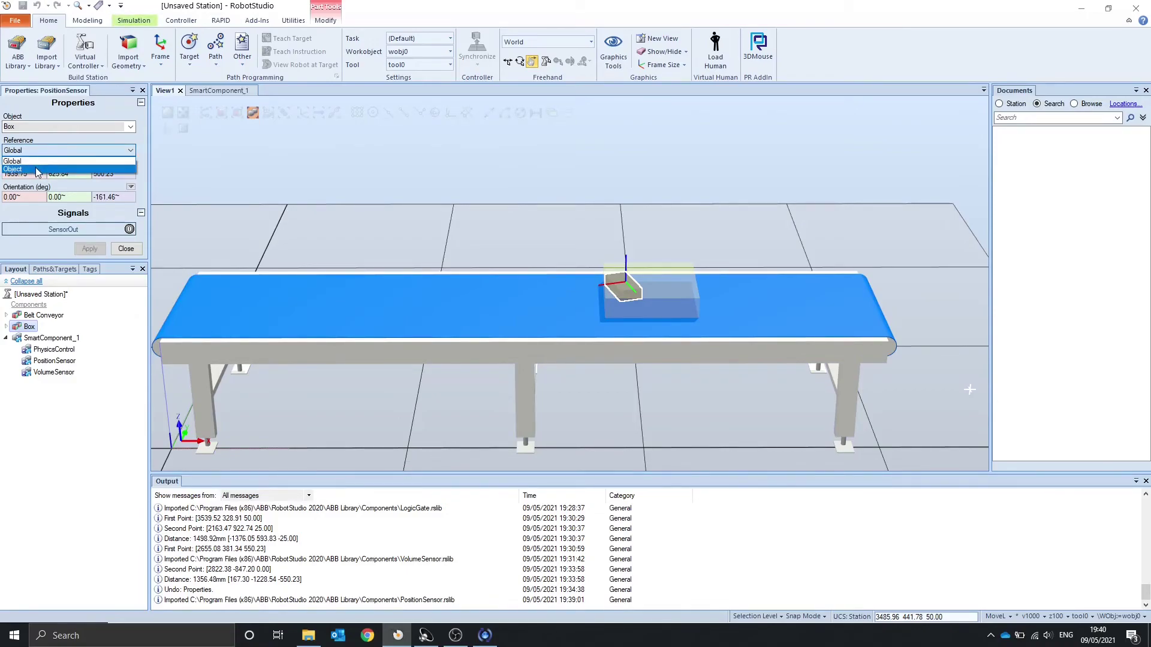
pyautogui.click(76, 151)
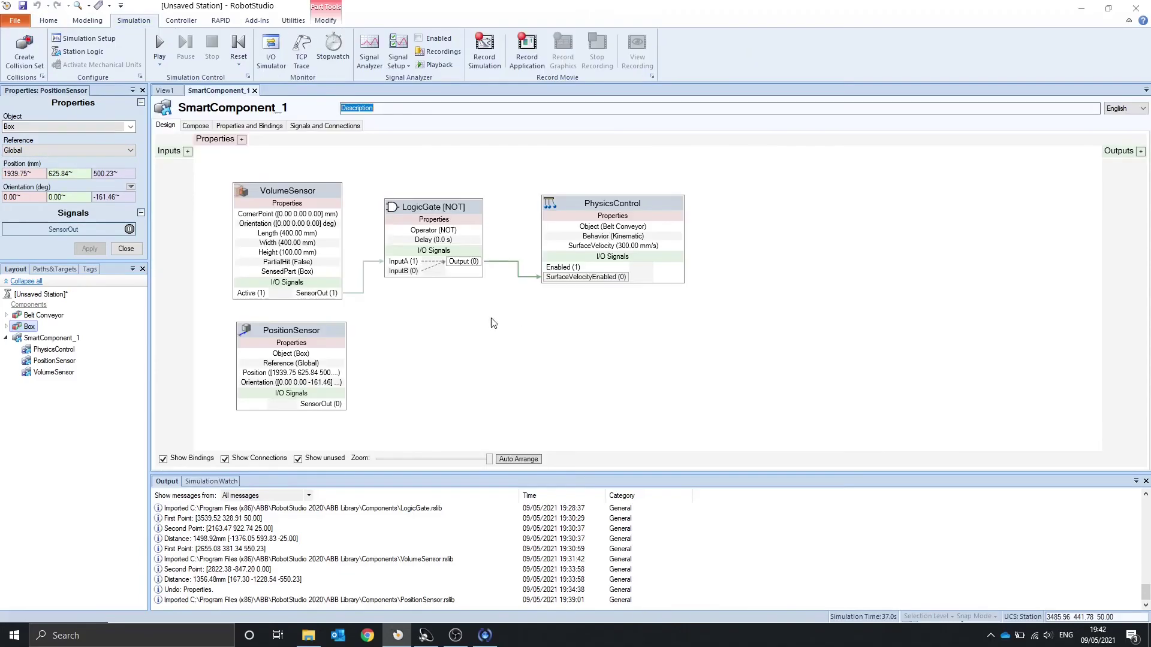
# - Show the Add Component > Sensors list, including ClosestObject, from the design canvas
pyautogui.rightClick(493, 323)
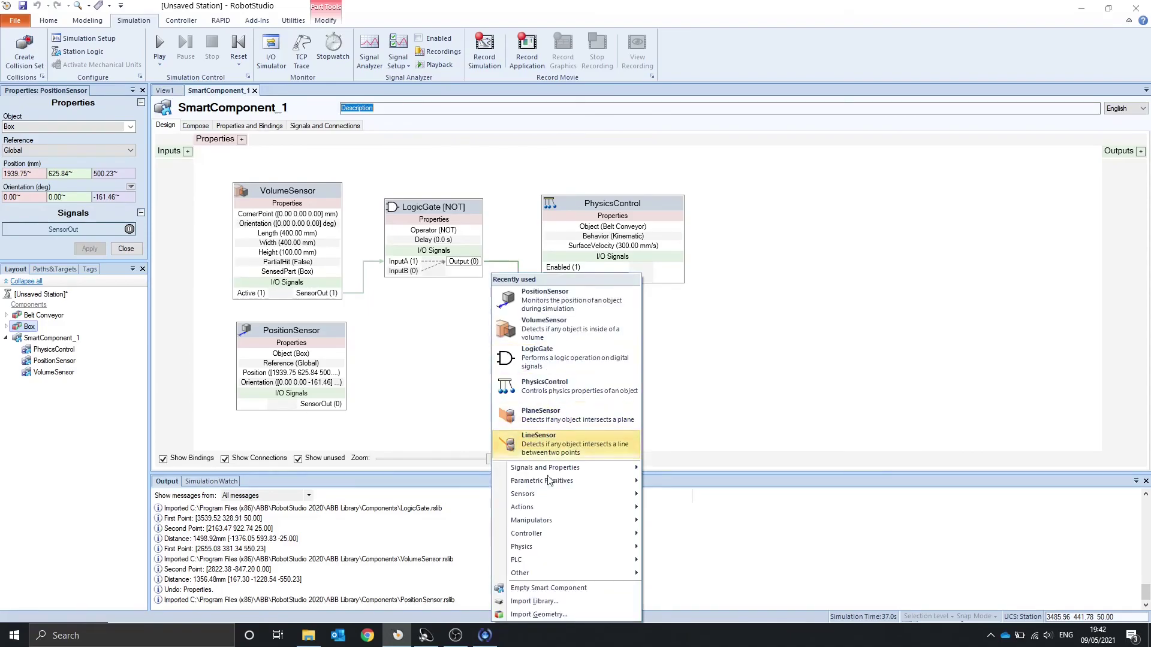
pyautogui.moveTo(552, 499)
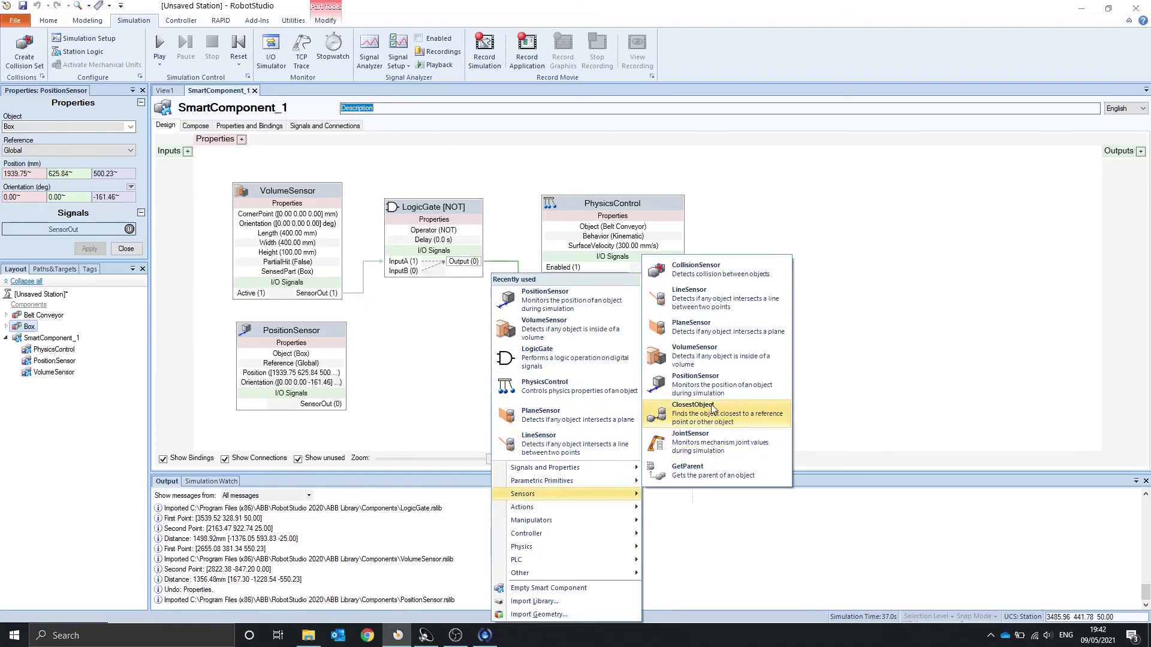